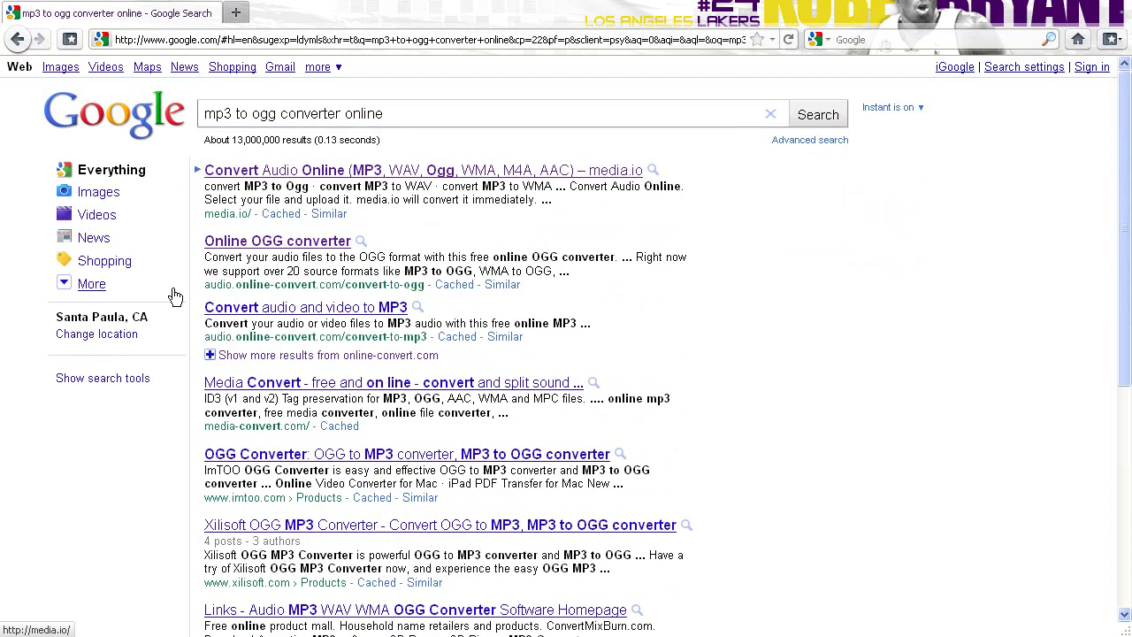
# Step: On the online OGG converter, choose the Lamb Of God- Laid to Rest song from the Desktop
pyautogui.click(295, 242)
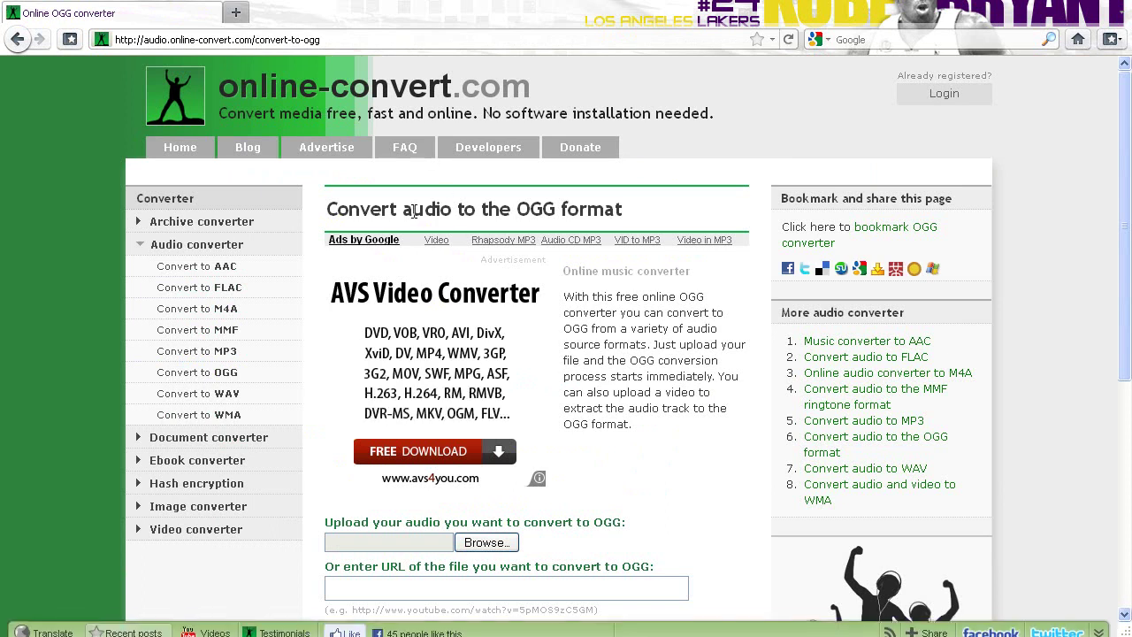
pyautogui.scroll(-4, 306, 180)
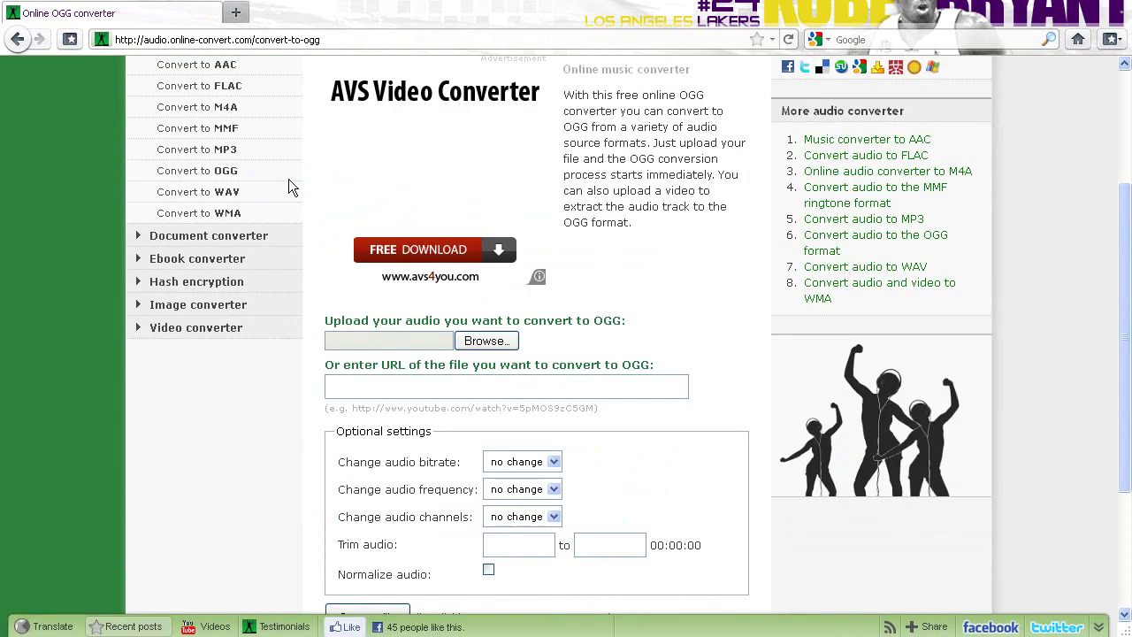
pyautogui.click(485, 343)
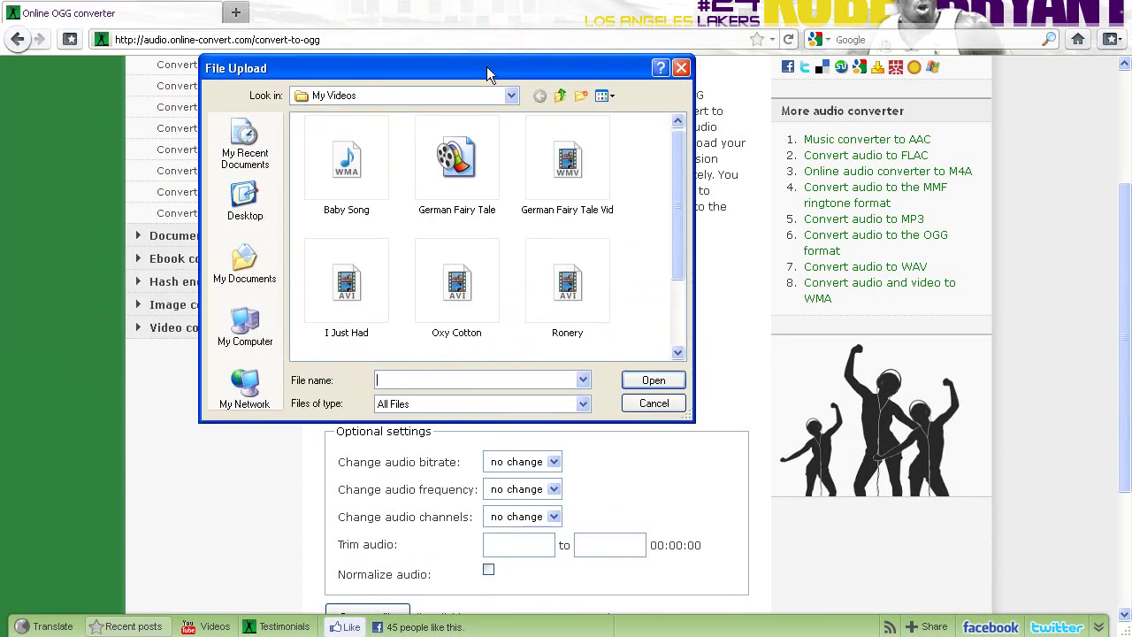
pyautogui.click(560, 95)
pyautogui.click(560, 96)
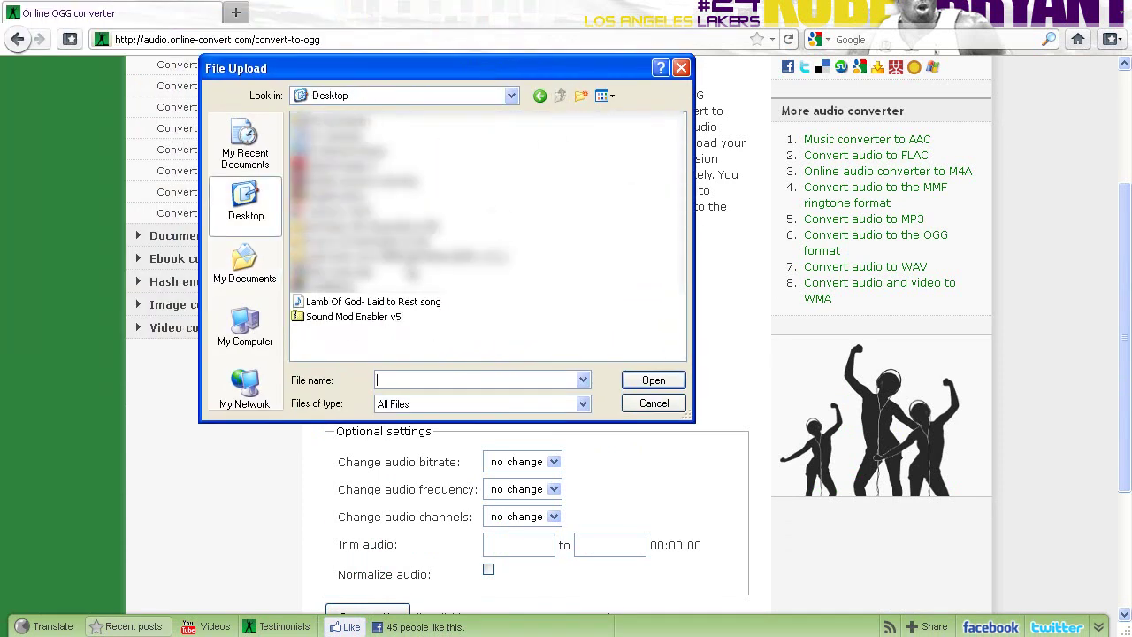
pyautogui.click(362, 304)
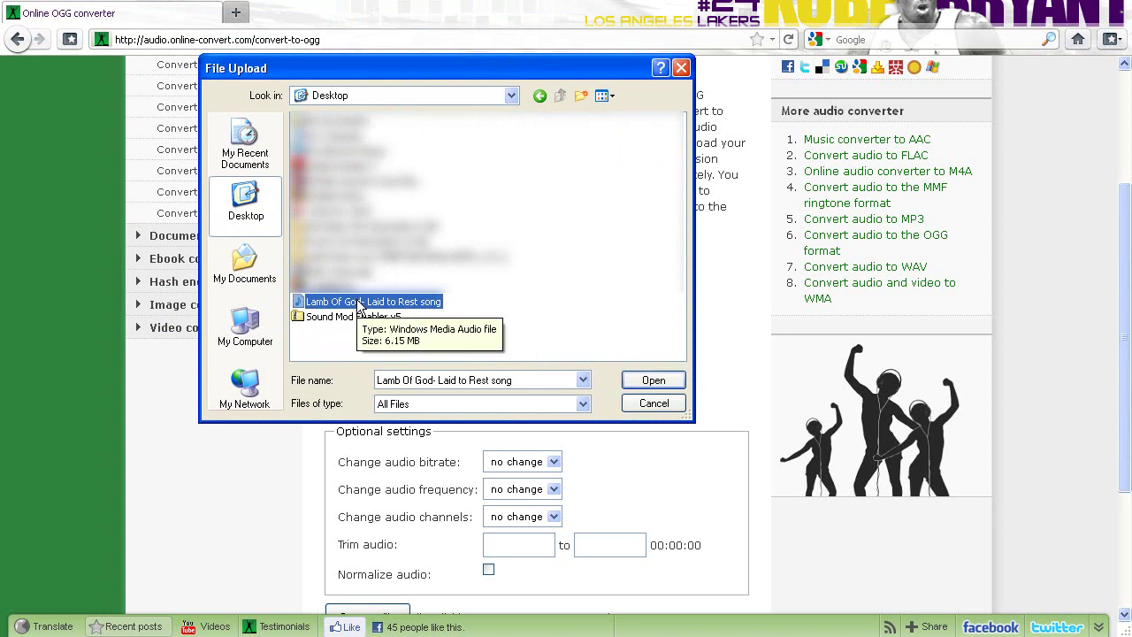
pyautogui.moveTo(541, 71); pyautogui.dragTo(634, 95)
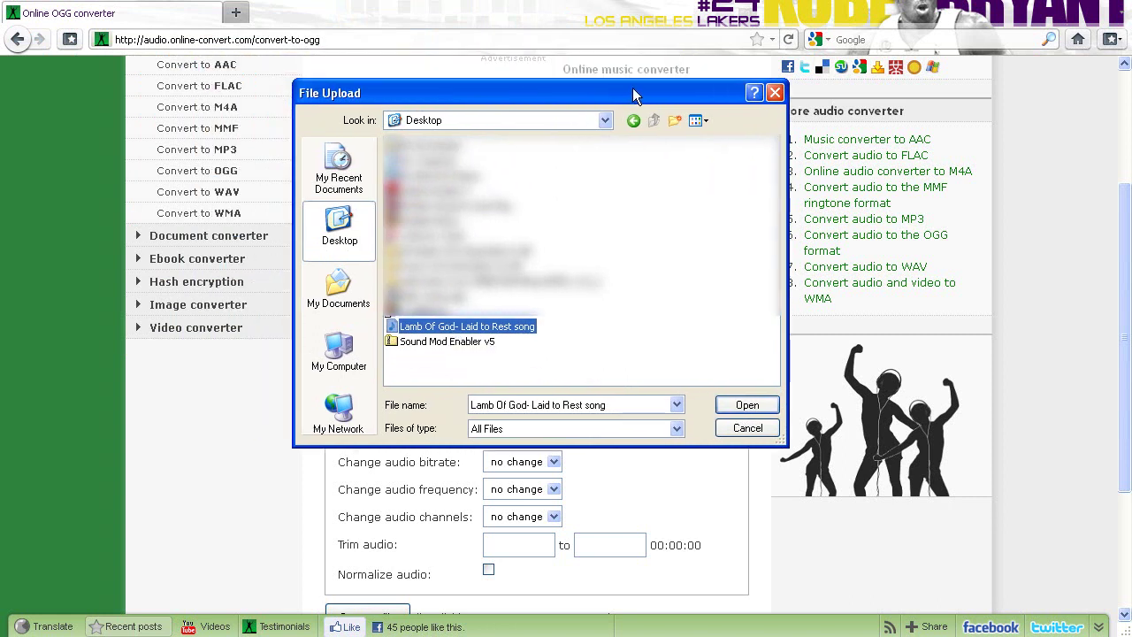
pyautogui.click(747, 405)
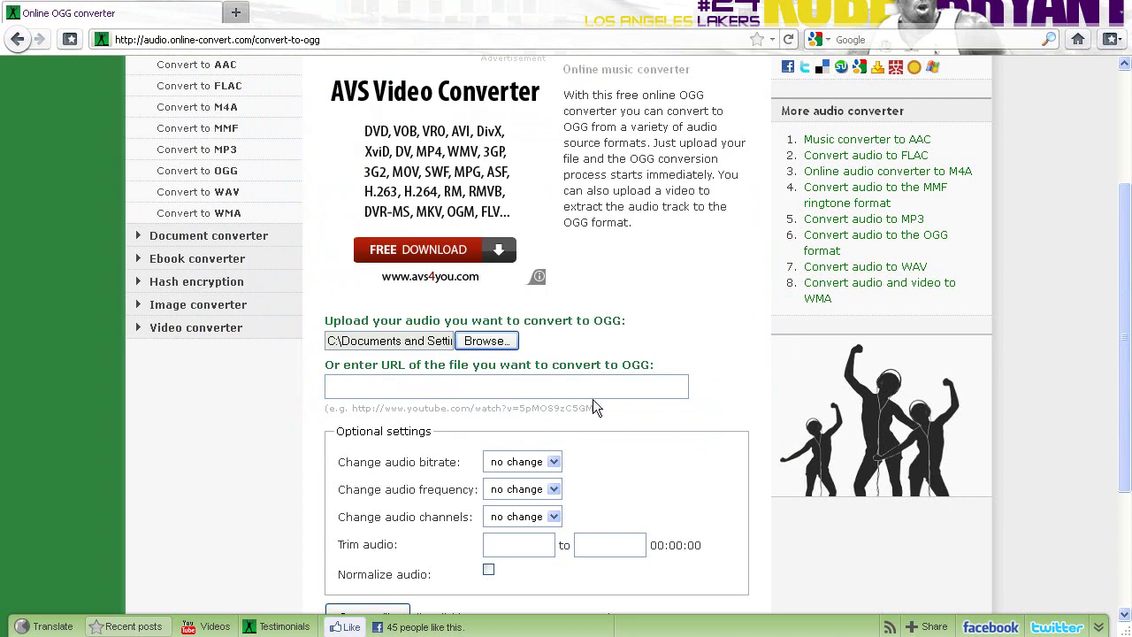
# Step: Enable Normalize audio and start converting the song to OGG
pyautogui.scroll(-4, 619, 372)
pyautogui.click(490, 369)
pyautogui.click(372, 417)
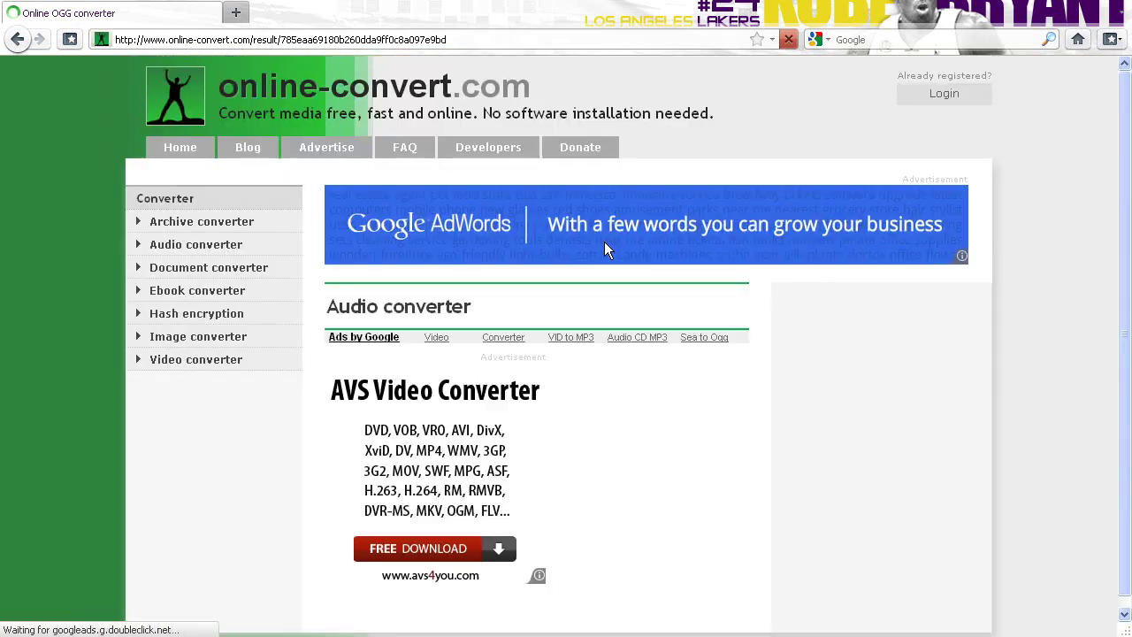
# Step: Wait until conversion finishes and the download dialog for 'Lamb Of God- Laid to Rest song.ogg' appears
pyautogui.scroll(-2, 713, 203)
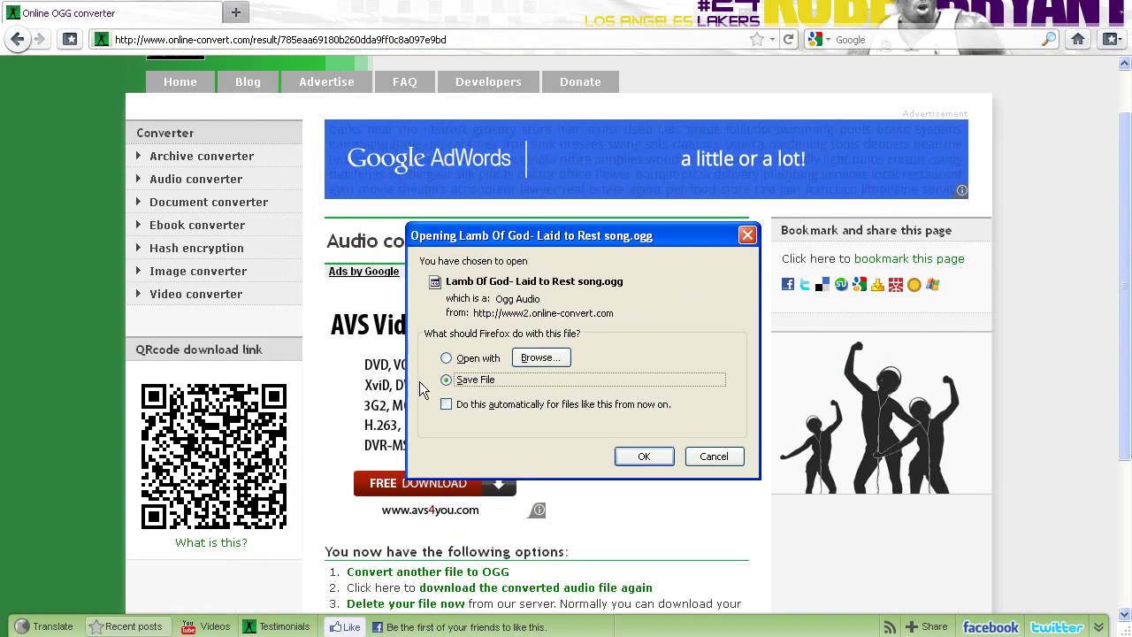
# Step: Save the converted 'Lamb Of God- Laid to Rest song.ogg' and switch over to the desktop
pyautogui.click(645, 456)
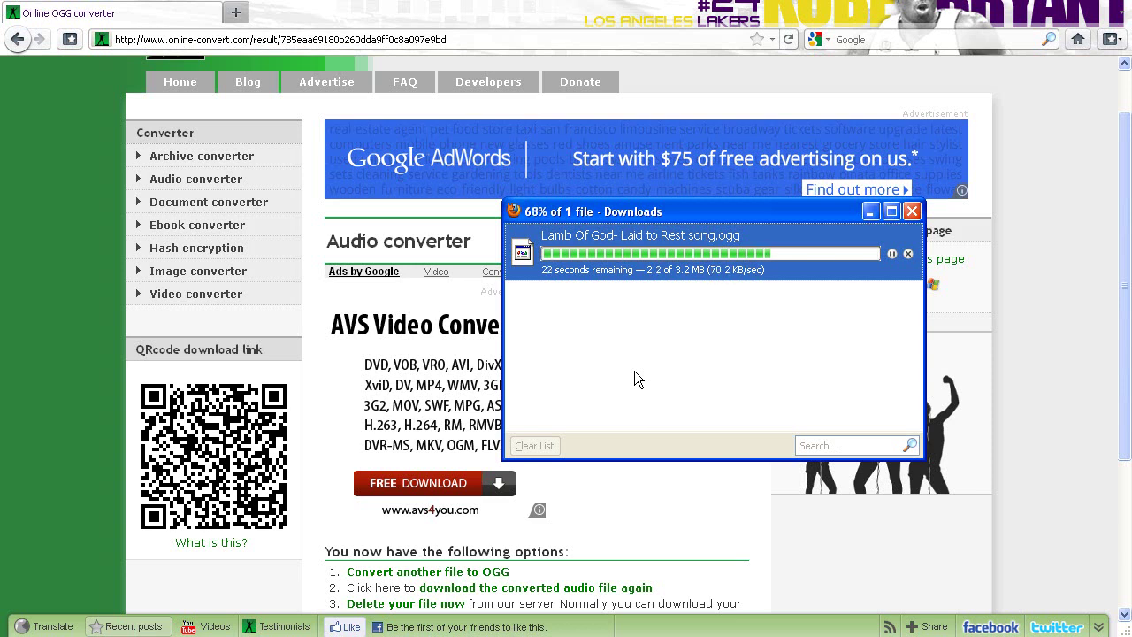
pyautogui.hotkey('ctrl', 'shift', 'Right')
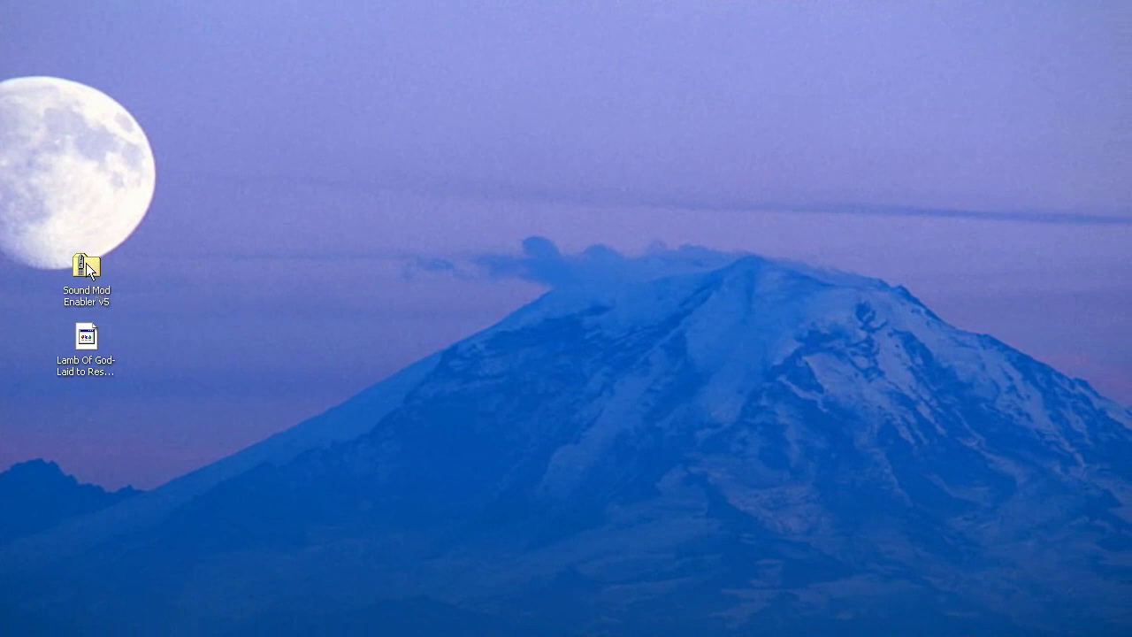
# Step: Extract all files of the Sound Mod Enabler v5 zip to a desktop folder, then close its window
pyautogui.moveTo(88, 271); pyautogui.dragTo(416, 270)
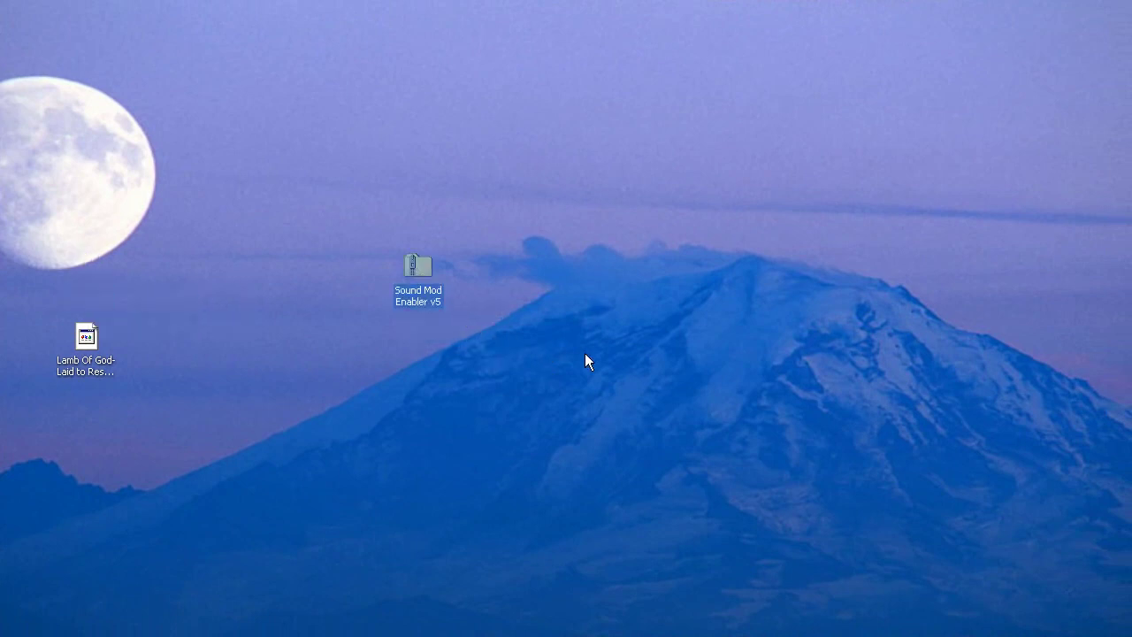
pyautogui.rightClick(422, 262)
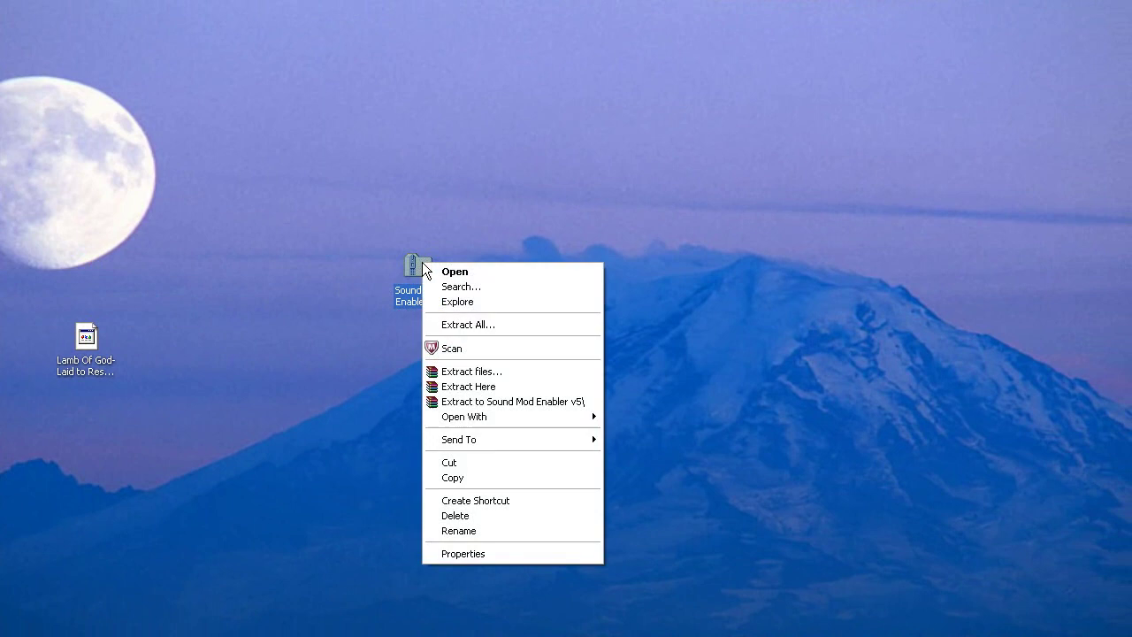
pyautogui.click(509, 327)
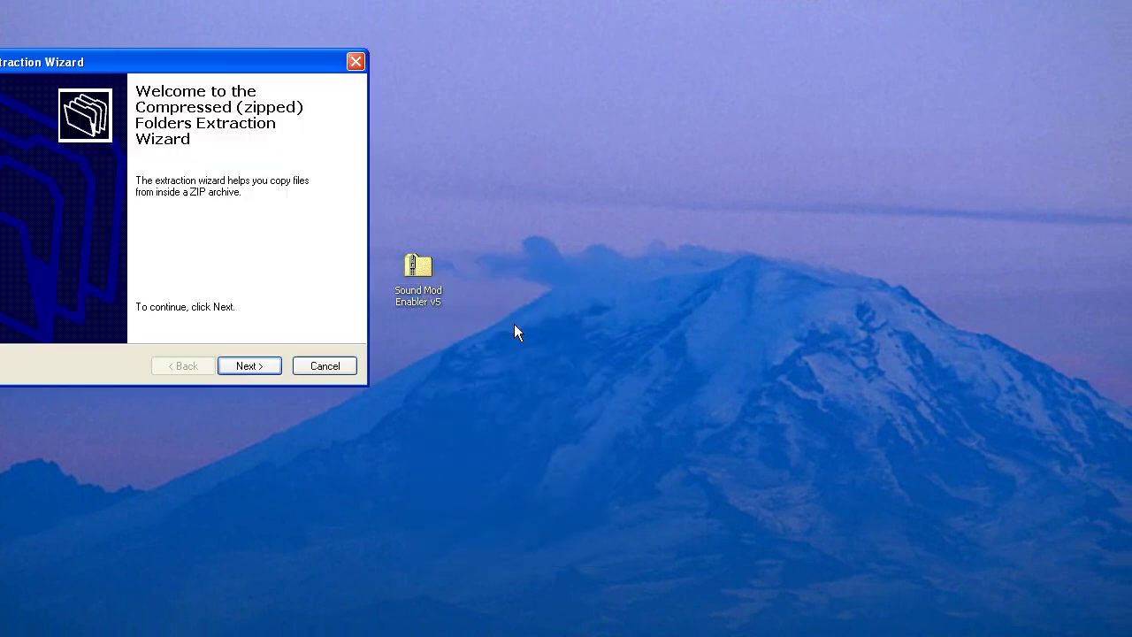
pyautogui.moveTo(216, 69); pyautogui.dragTo(533, 133)
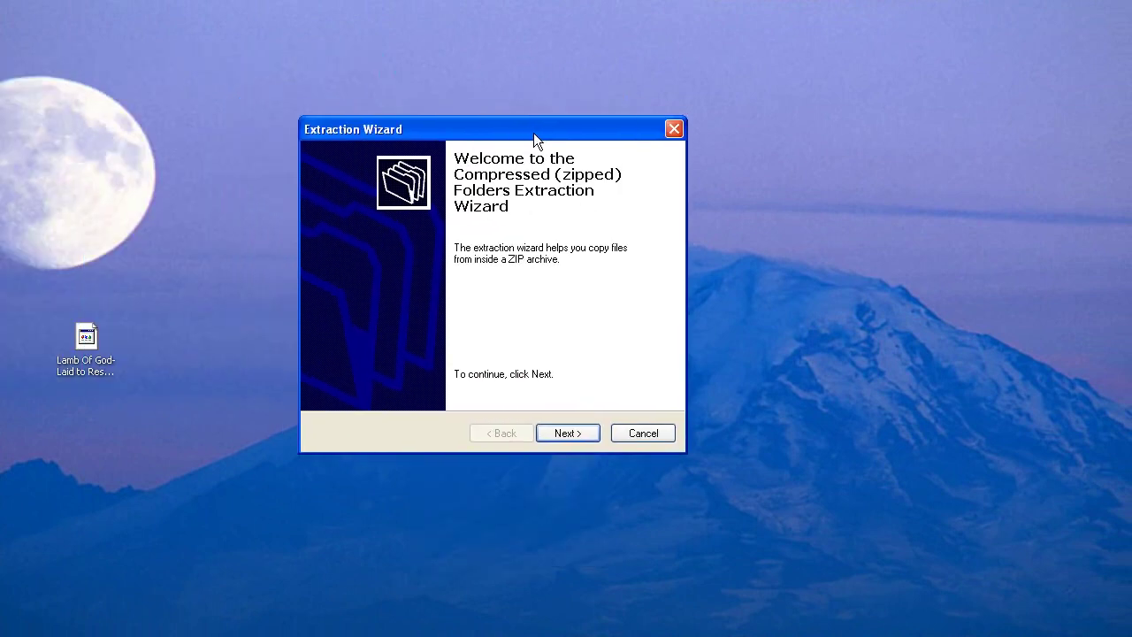
pyautogui.click(559, 438)
pyautogui.click(560, 434)
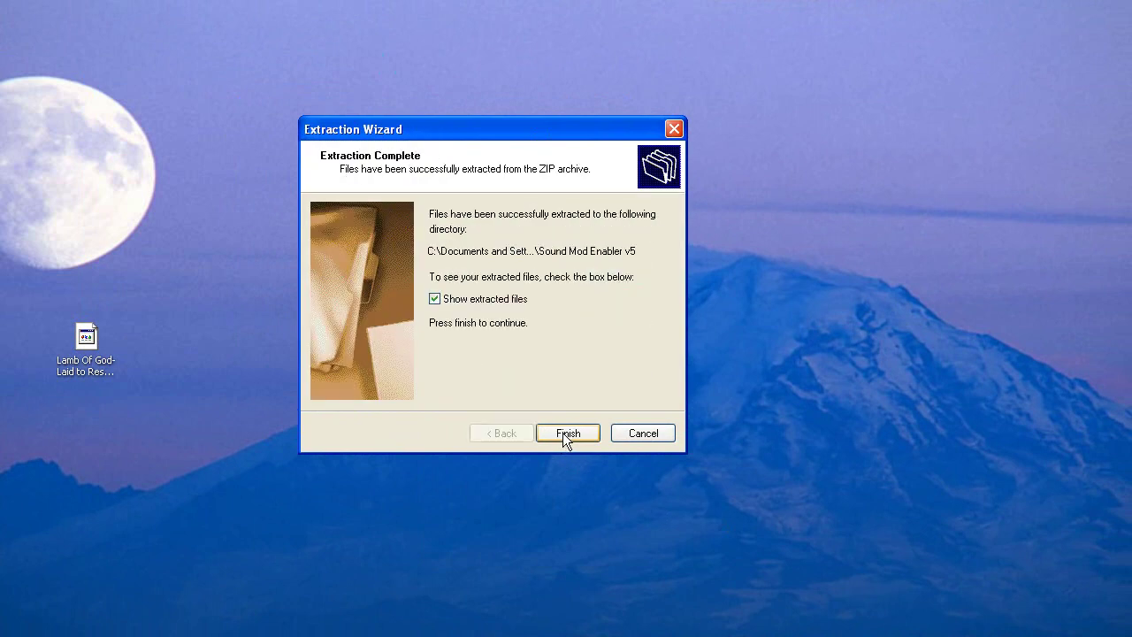
pyautogui.click(563, 433)
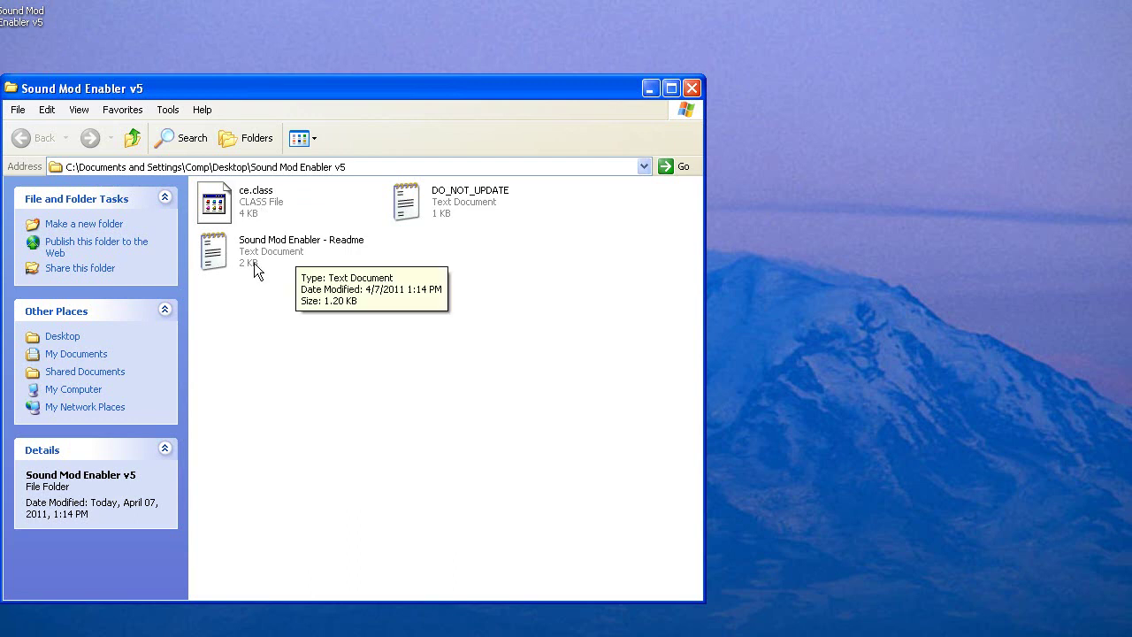
pyautogui.click(689, 88)
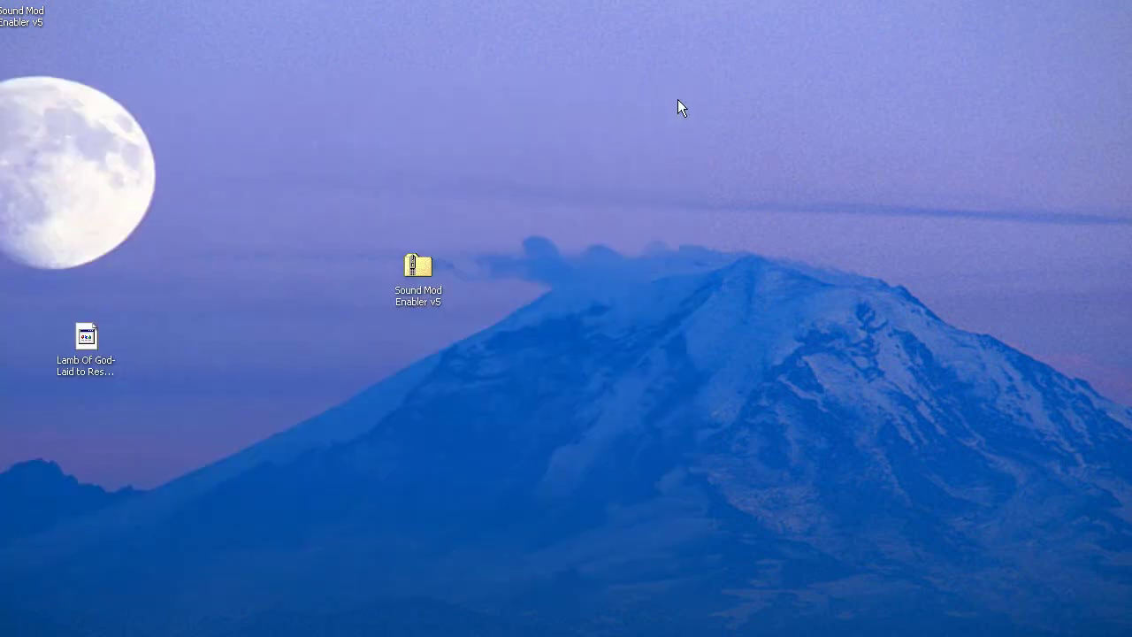
# Step: Tidy the desktop icons and open the Application Data folder through the Run box
pyautogui.moveTo(21, 16); pyautogui.dragTo(86, 221)
pyautogui.moveTo(418, 269); pyautogui.dragTo(85, 133)
pyautogui.press('super')
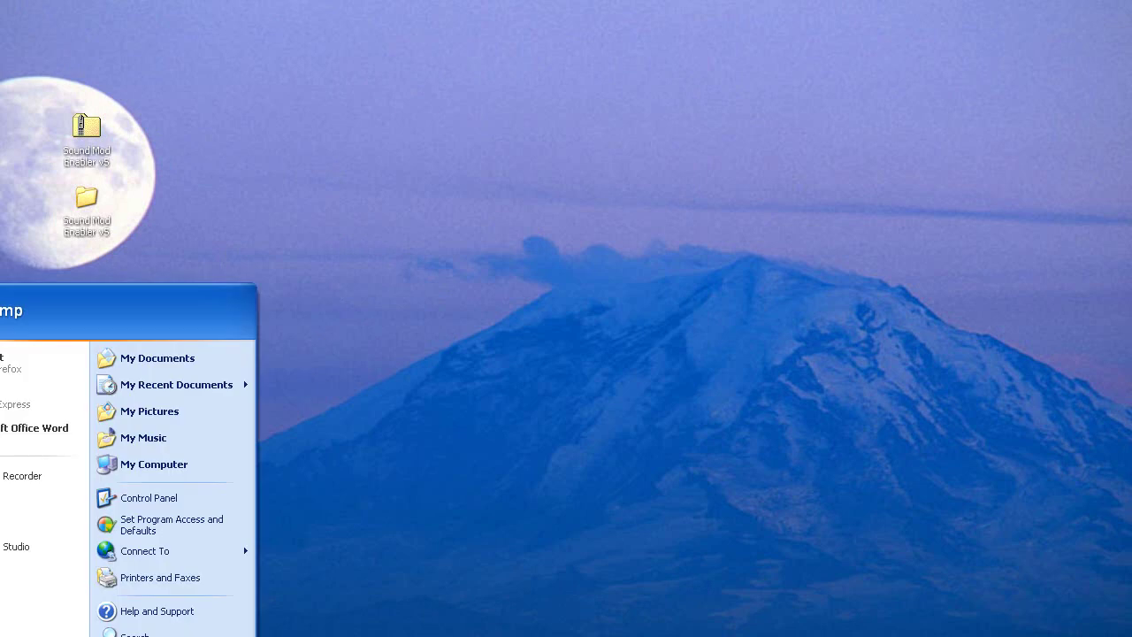
pyautogui.press('r')
pyautogui.moveTo(104, 582); pyautogui.dragTo(541, 231)
pyautogui.click(487, 312)
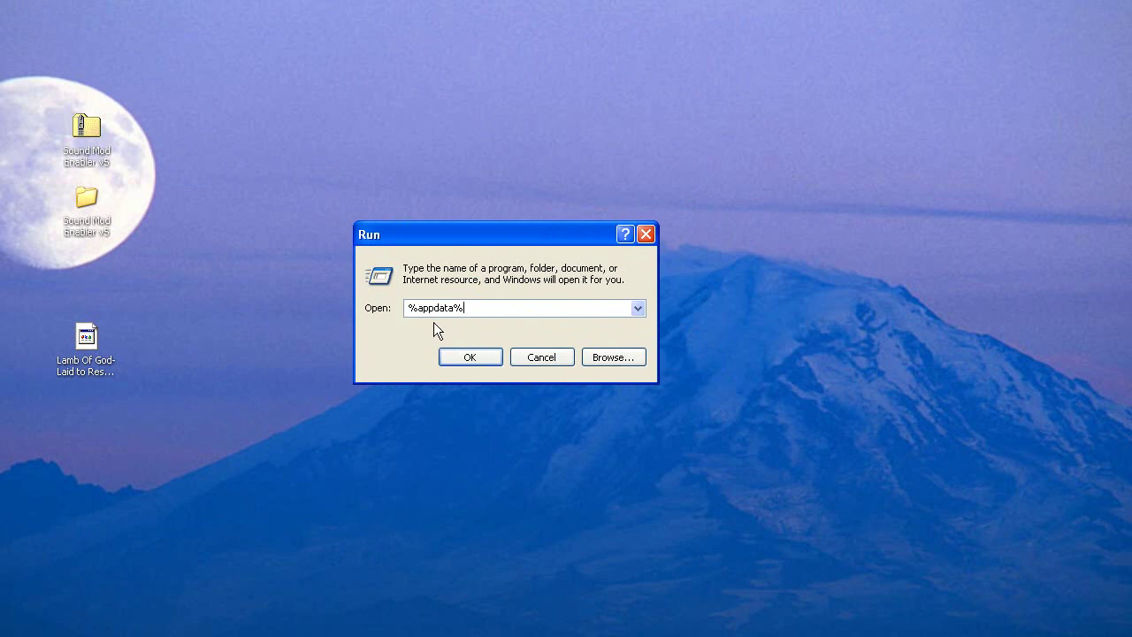
pyautogui.click(465, 361)
# Step: Open minecraft.jar from .minecraft\bin with the WinRAR archiver
pyautogui.doubleClick(664, 377)
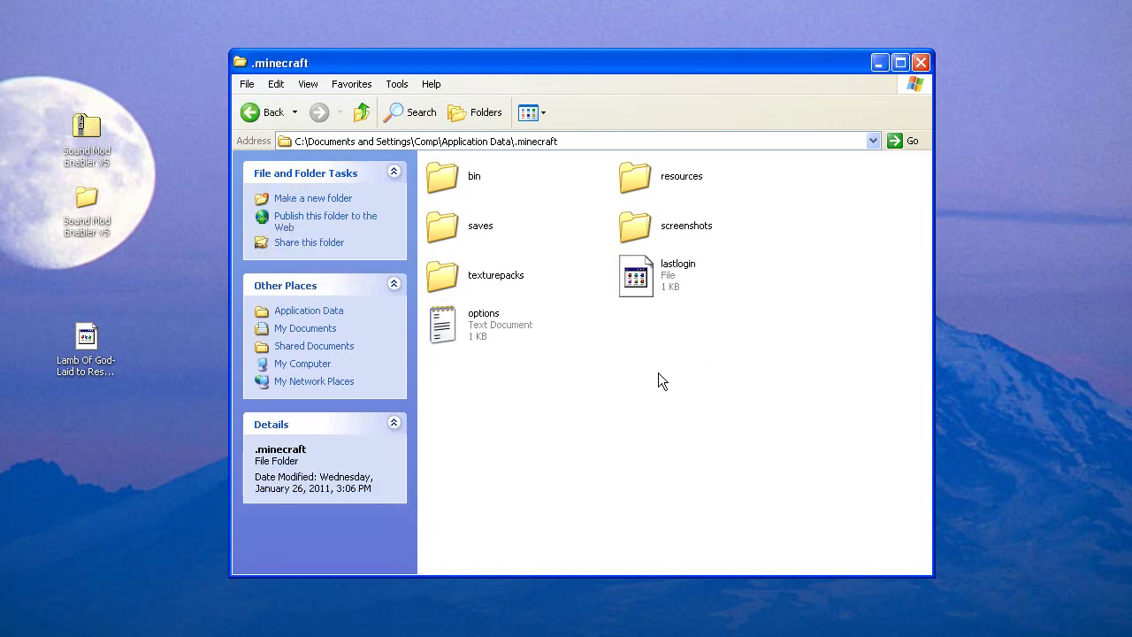
pyautogui.doubleClick(452, 176)
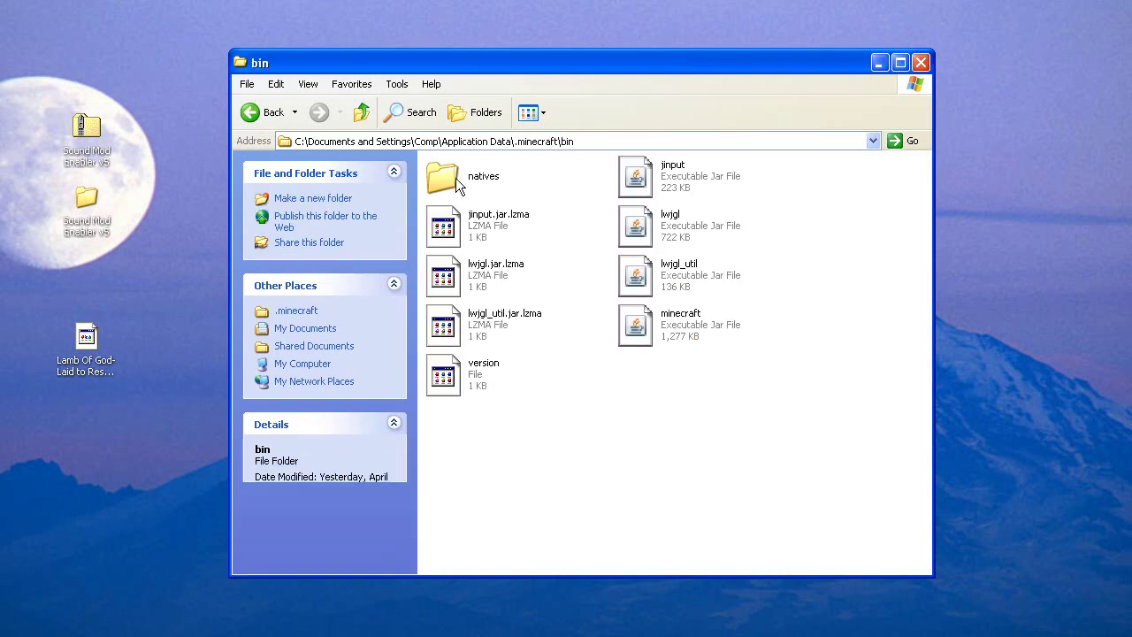
pyautogui.rightClick(717, 325)
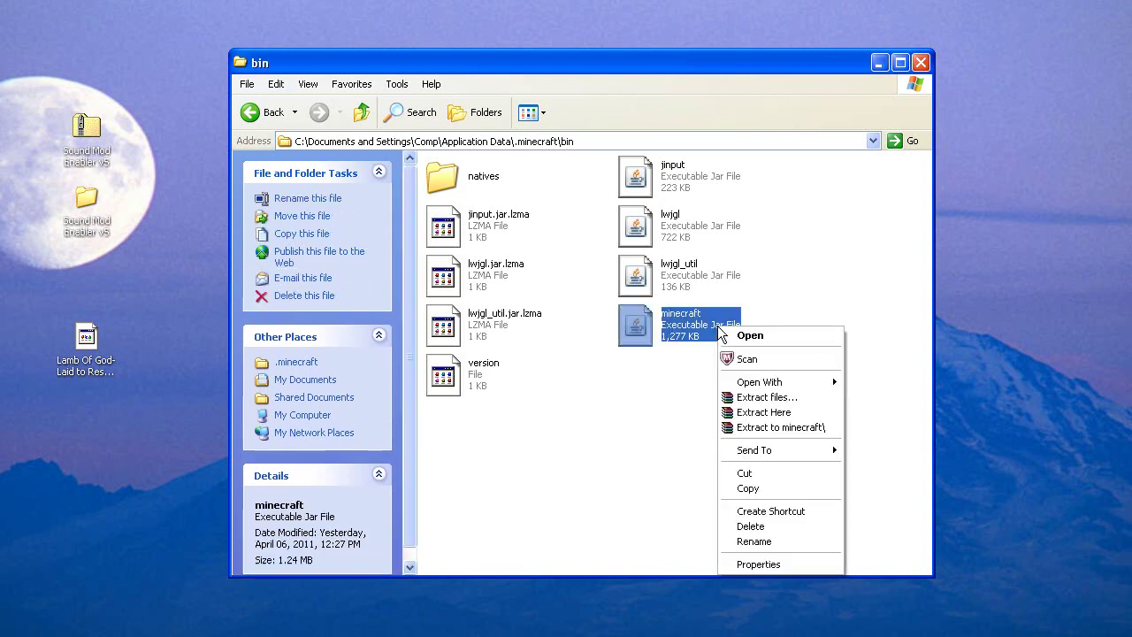
pyautogui.moveTo(770, 382)
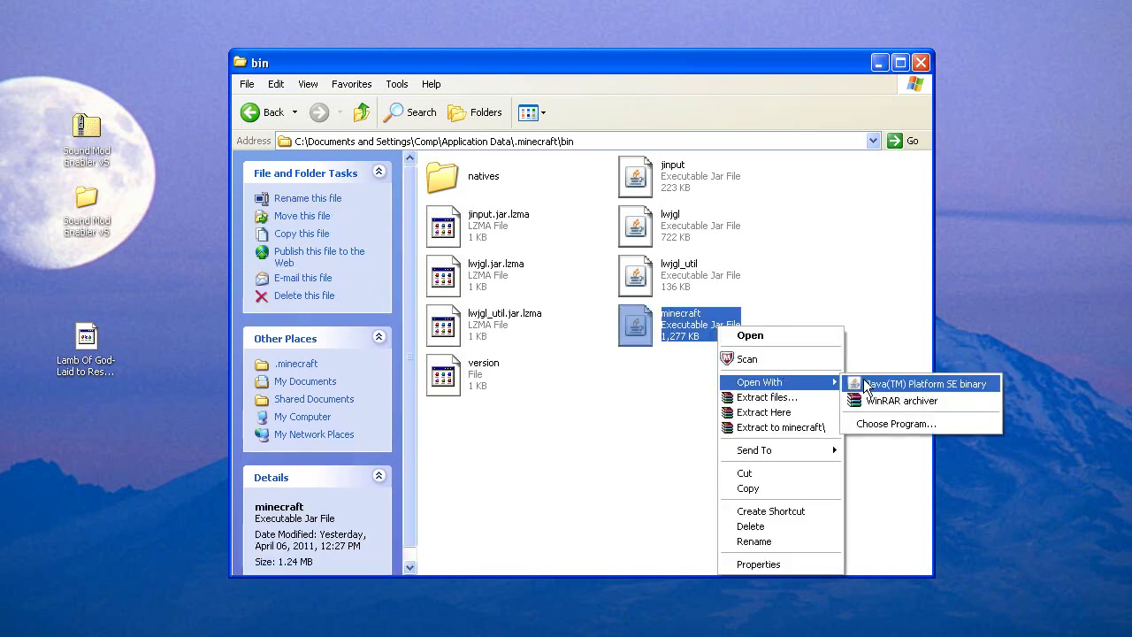
pyautogui.click(917, 403)
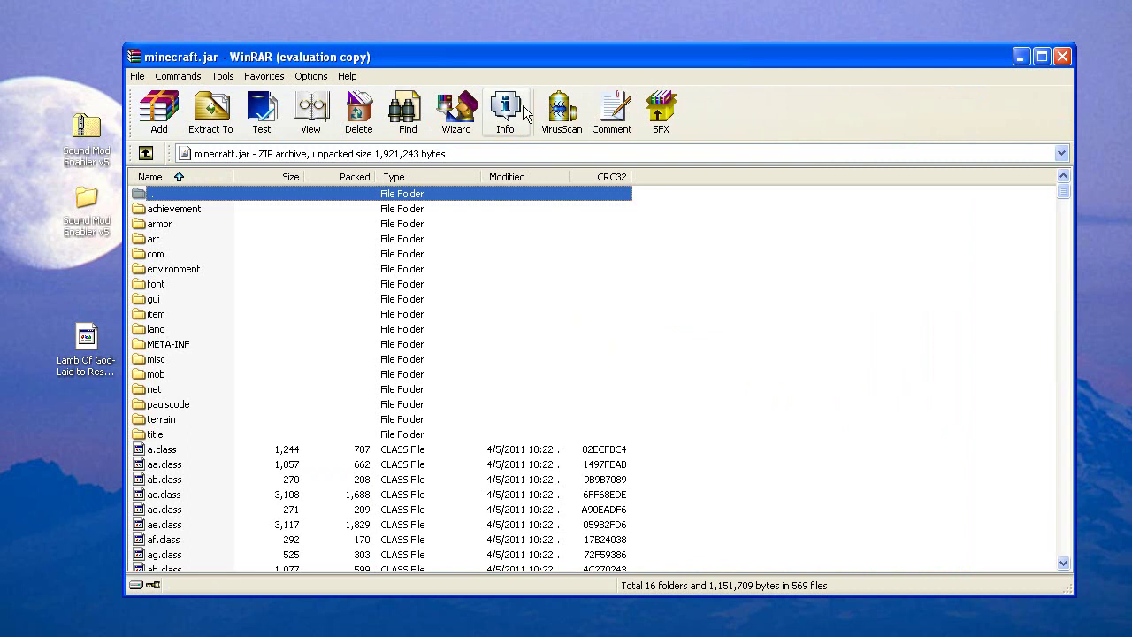
# Step: Add ce.class from the Sound Mod Enabler v5 folder into minecraft.jar
pyautogui.doubleClick(88, 203)
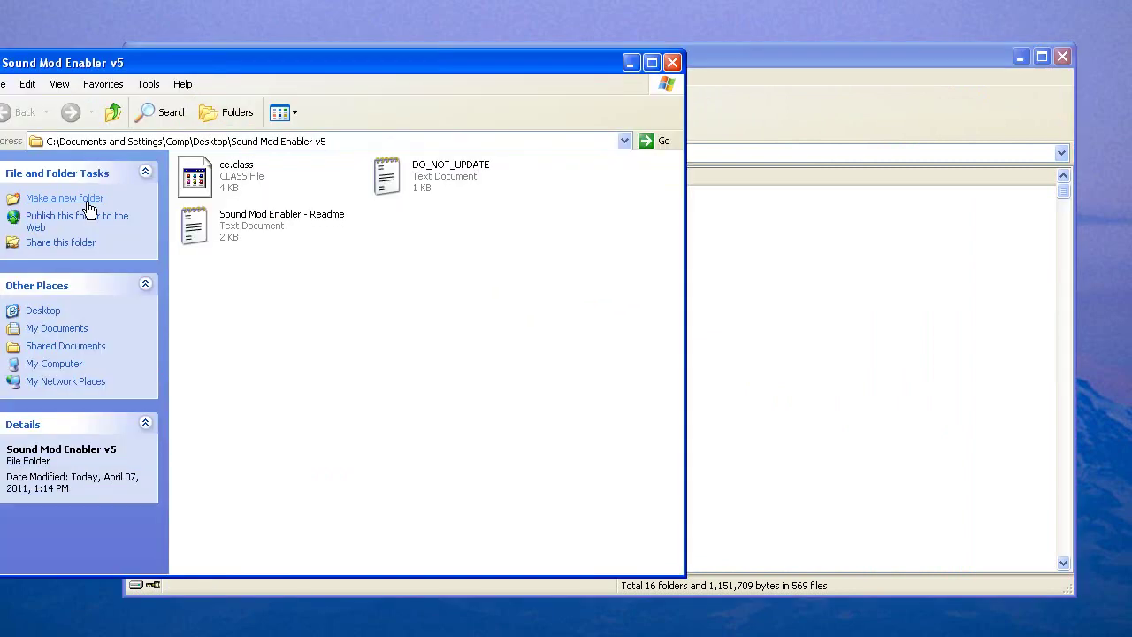
pyautogui.moveTo(454, 61); pyautogui.dragTo(976, 108)
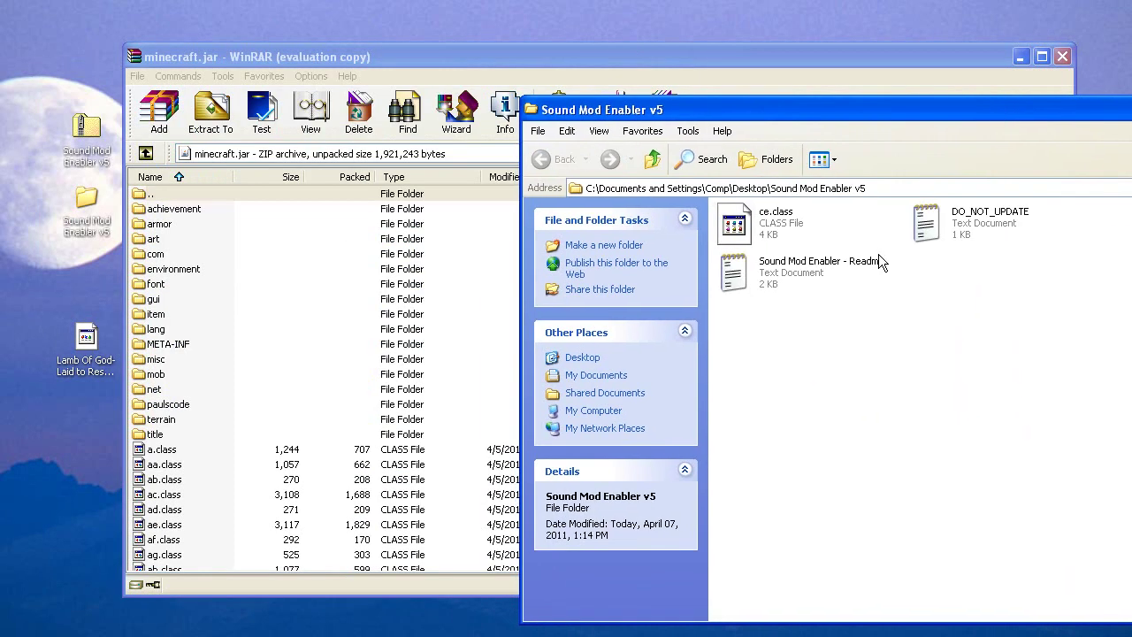
pyautogui.moveTo(753, 221); pyautogui.dragTo(350, 442)
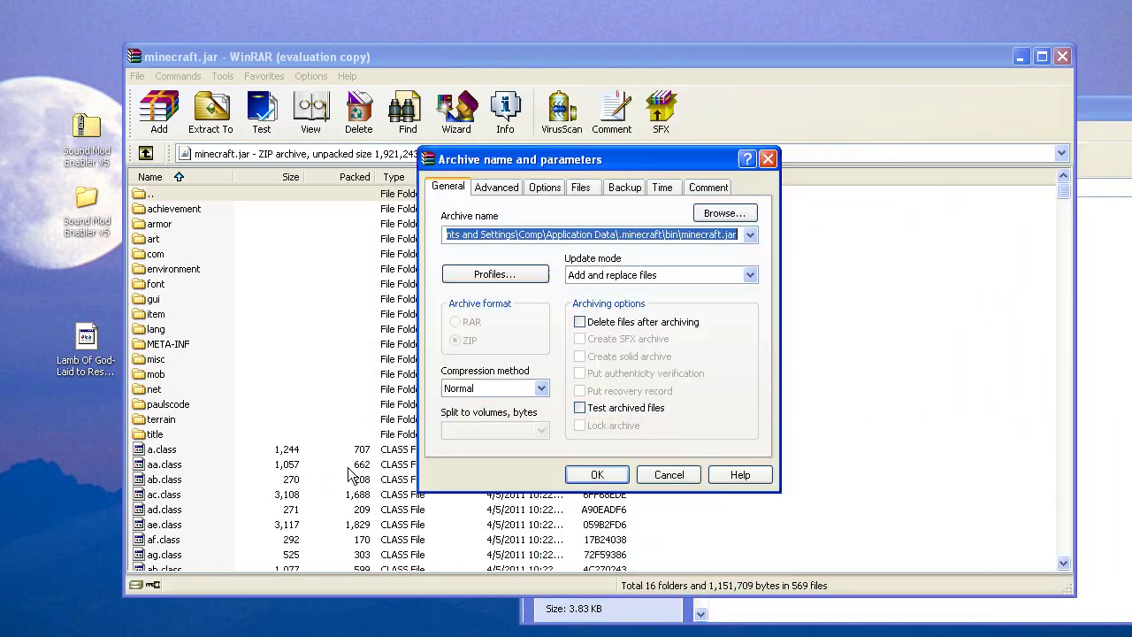
pyautogui.click(597, 475)
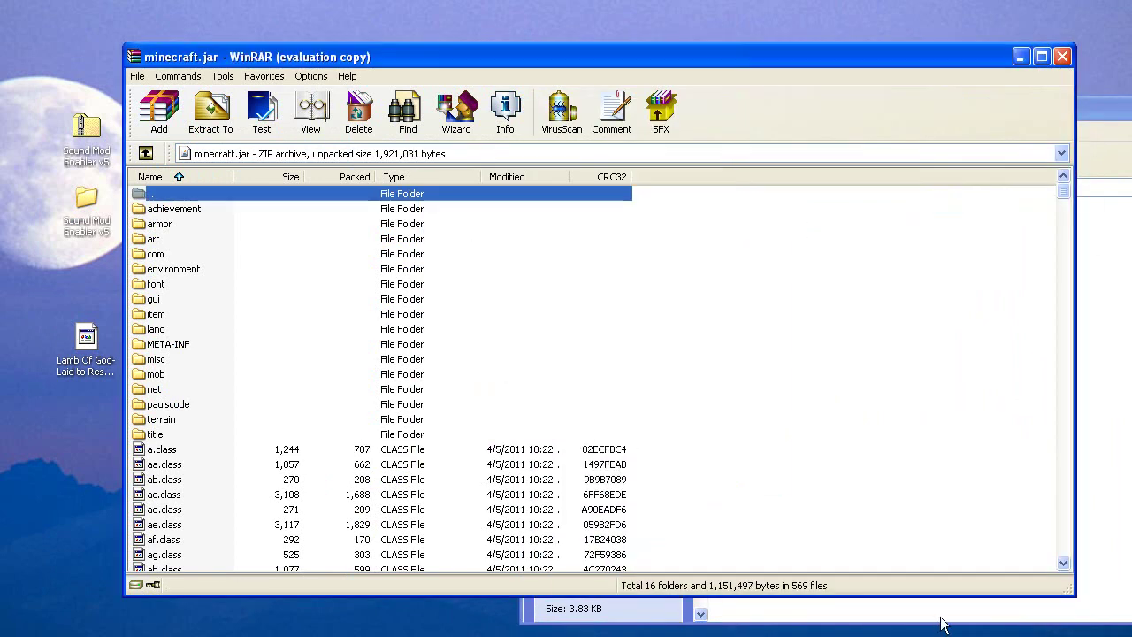
# Step: Delete the META-INF folder from the minecraft.jar archive
pyautogui.hotkey('alt', 'Tab')
pyautogui.click(910, 546)
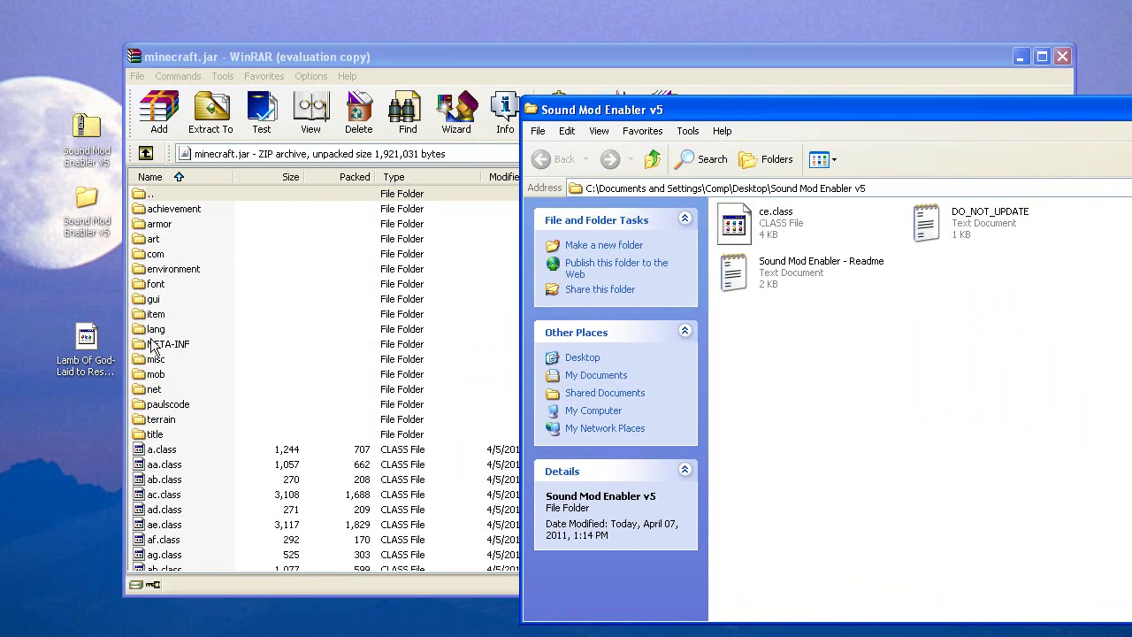
pyautogui.click(152, 345)
pyautogui.hotkey('alt', 'Tab')
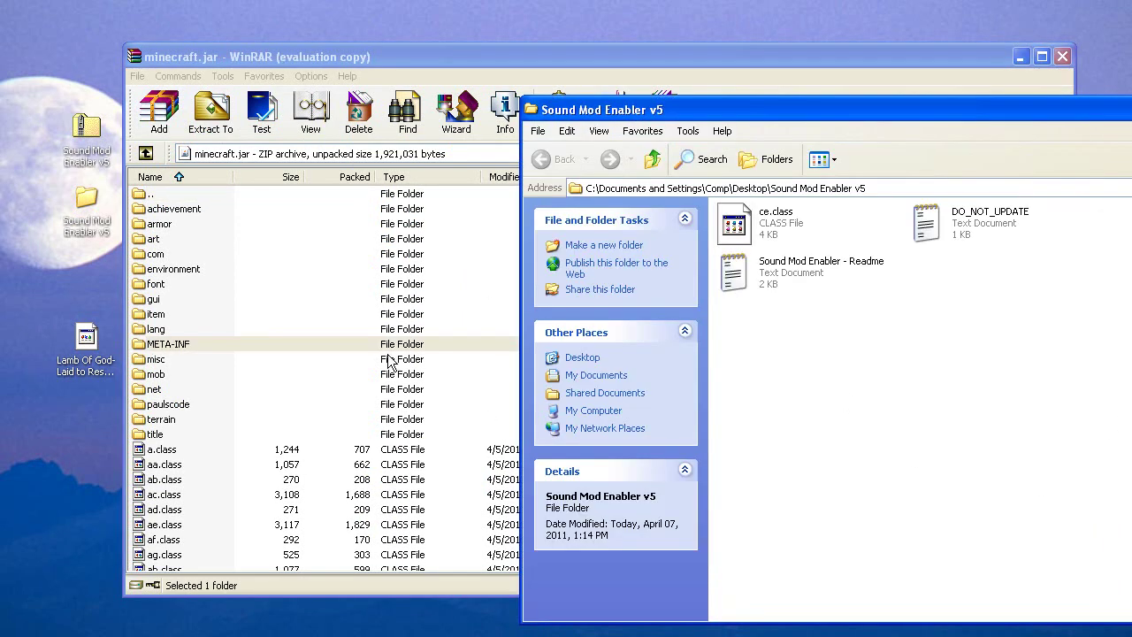
pyautogui.click(264, 344)
pyautogui.rightClick(265, 344)
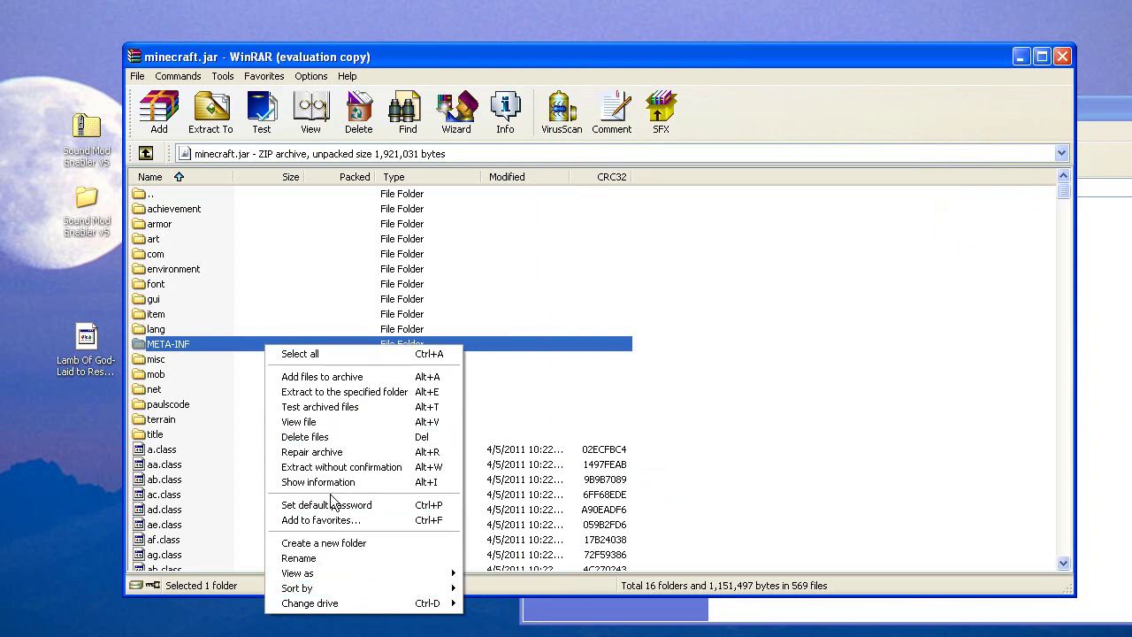
pyautogui.click(233, 344)
pyautogui.press('F2')
pyautogui.press('BackSpace')
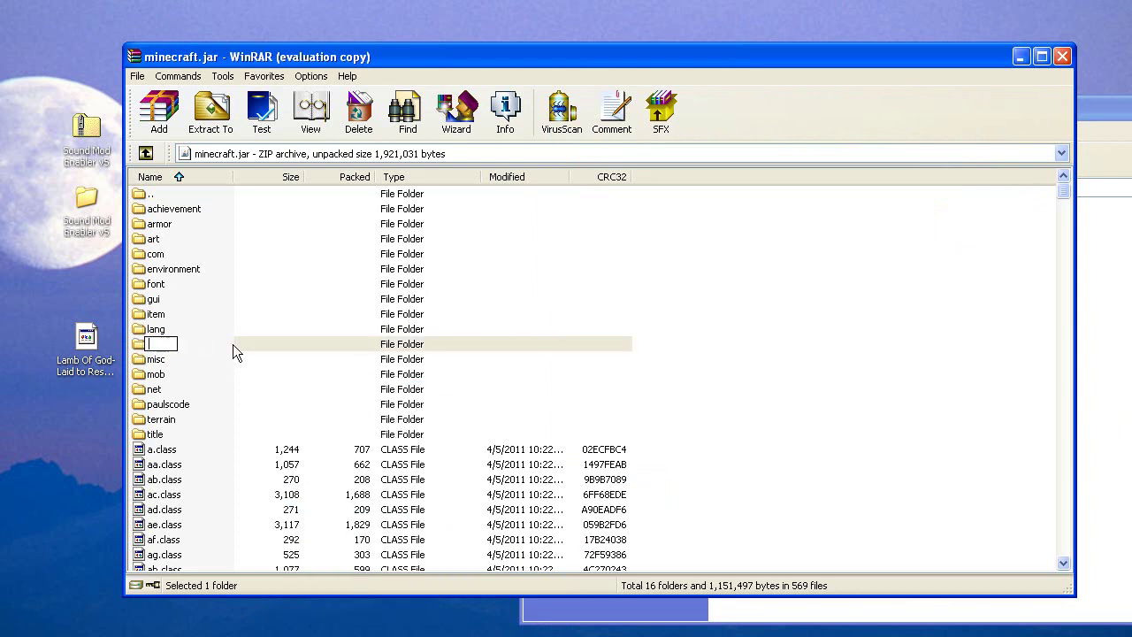
pyautogui.press('Escape')
pyautogui.press('Delete')
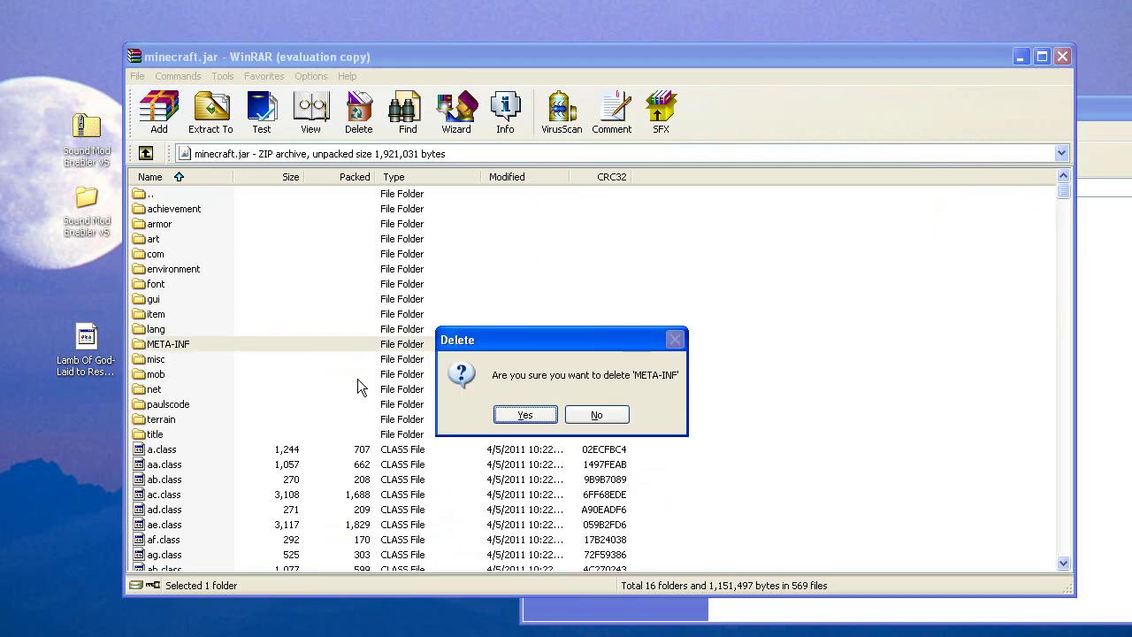
pyautogui.click(525, 415)
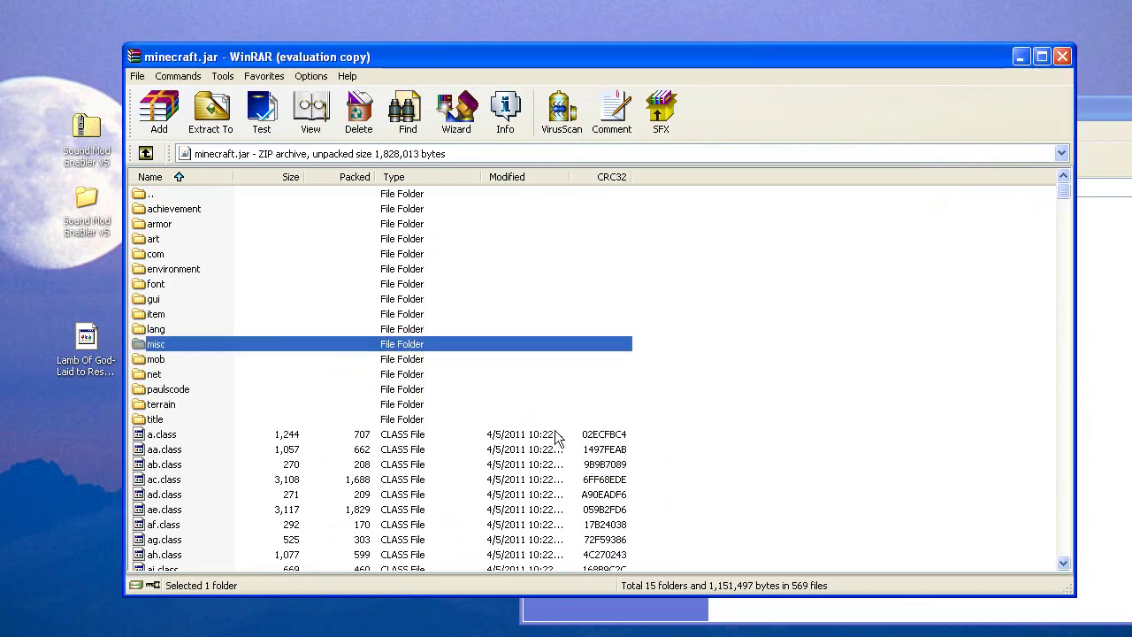
# Step: Close WinRAR and go from bin to the .minecraft\resources\streaming folder
pyautogui.click(1062, 57)
pyautogui.moveTo(988, 117); pyautogui.dragTo(746, 64)
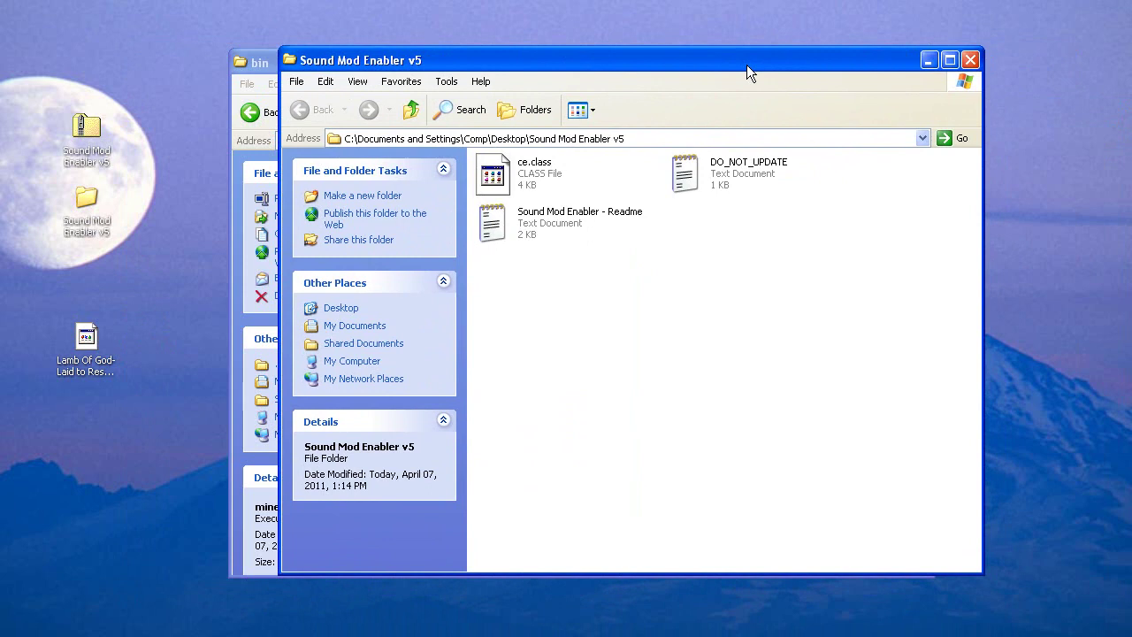
pyautogui.click(259, 64)
pyautogui.click(820, 269)
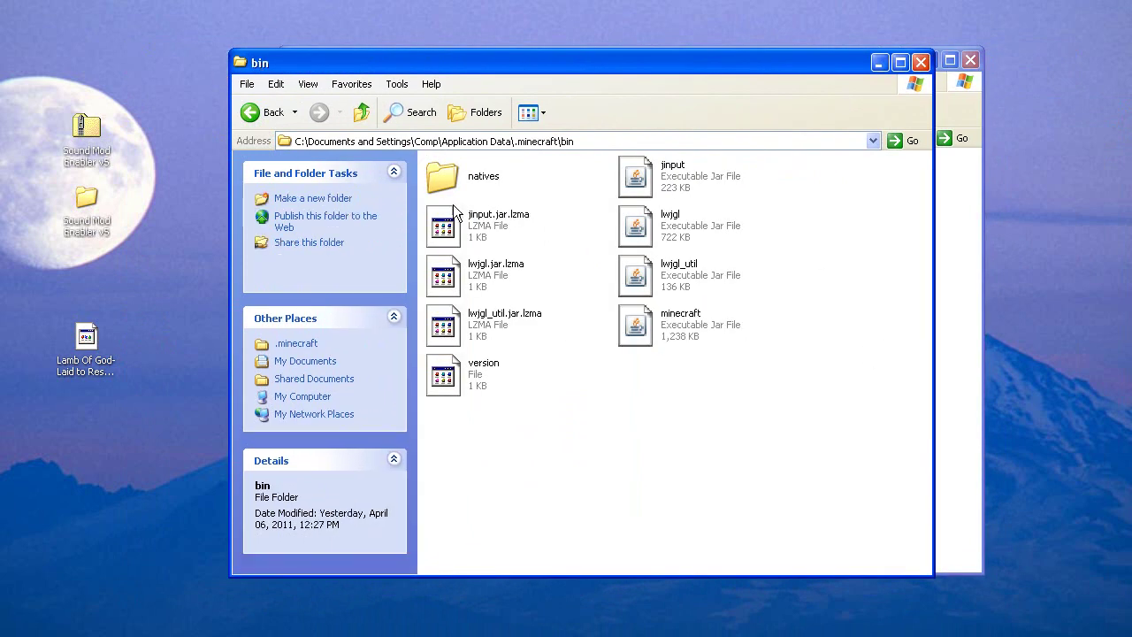
pyautogui.click(358, 113)
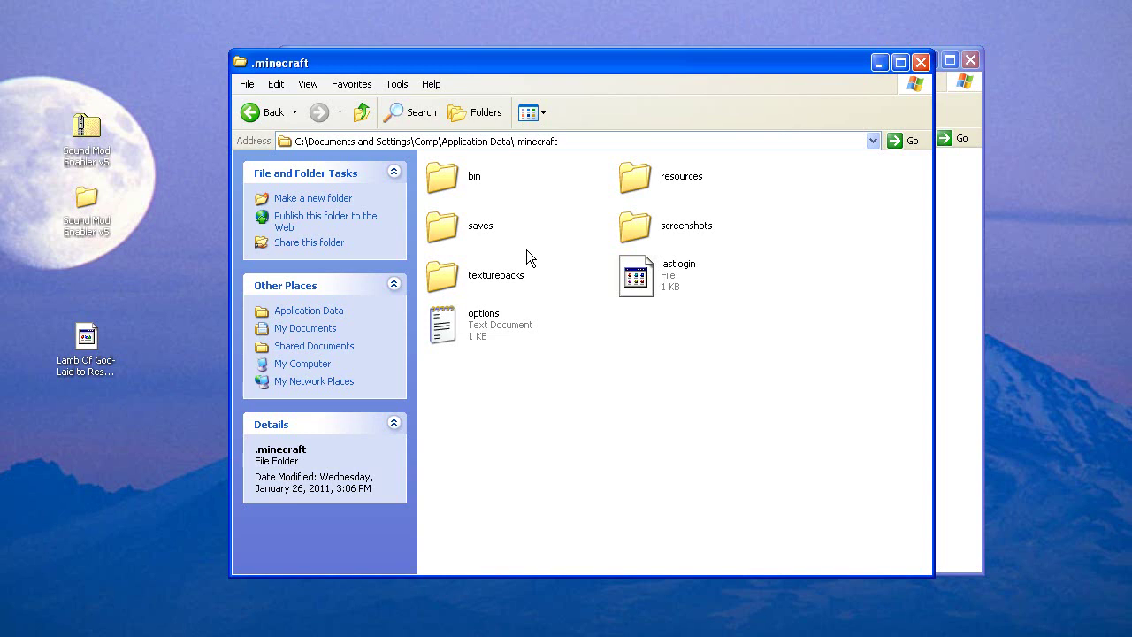
pyautogui.doubleClick(668, 183)
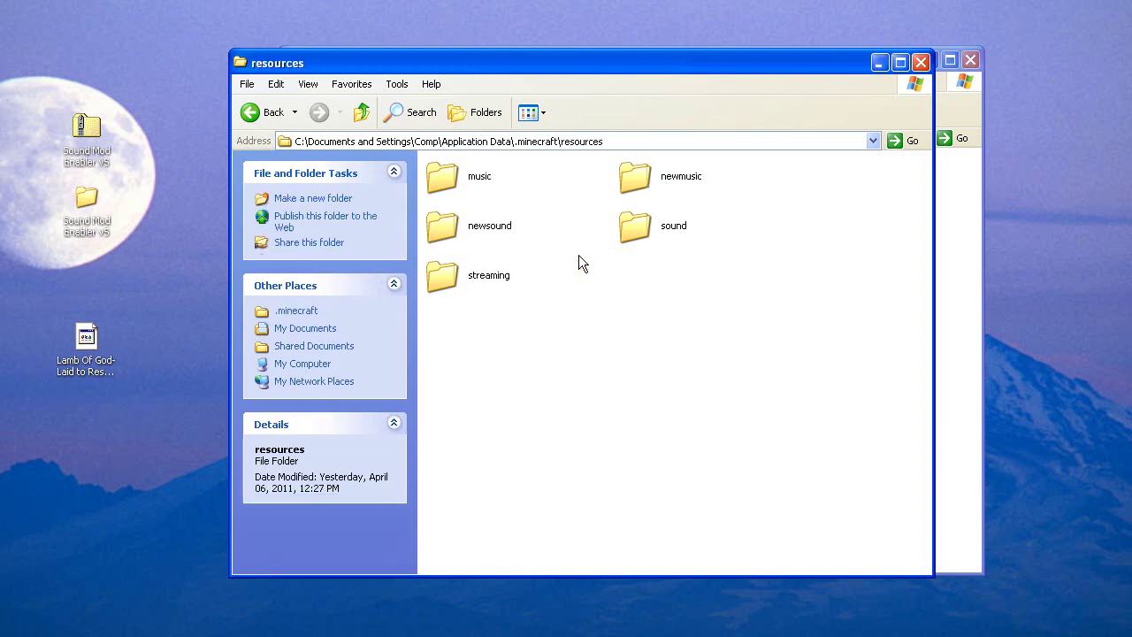
pyautogui.click(451, 283)
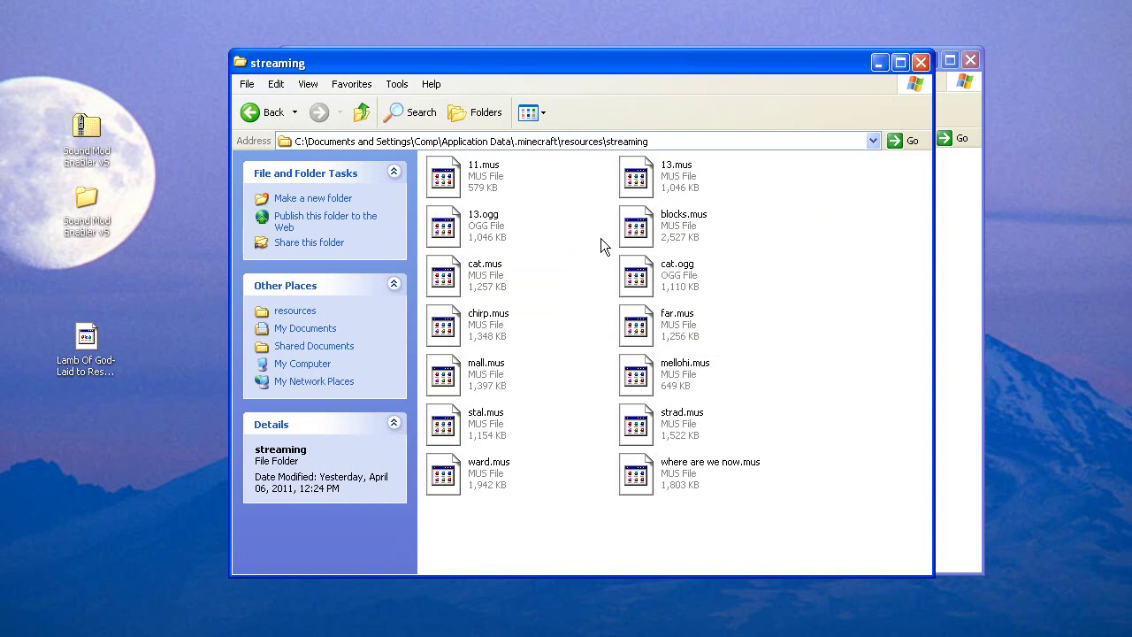
# Step: Paste a copy of the desktop Lamb Of God song file into the streaming folder
pyautogui.click(86, 343)
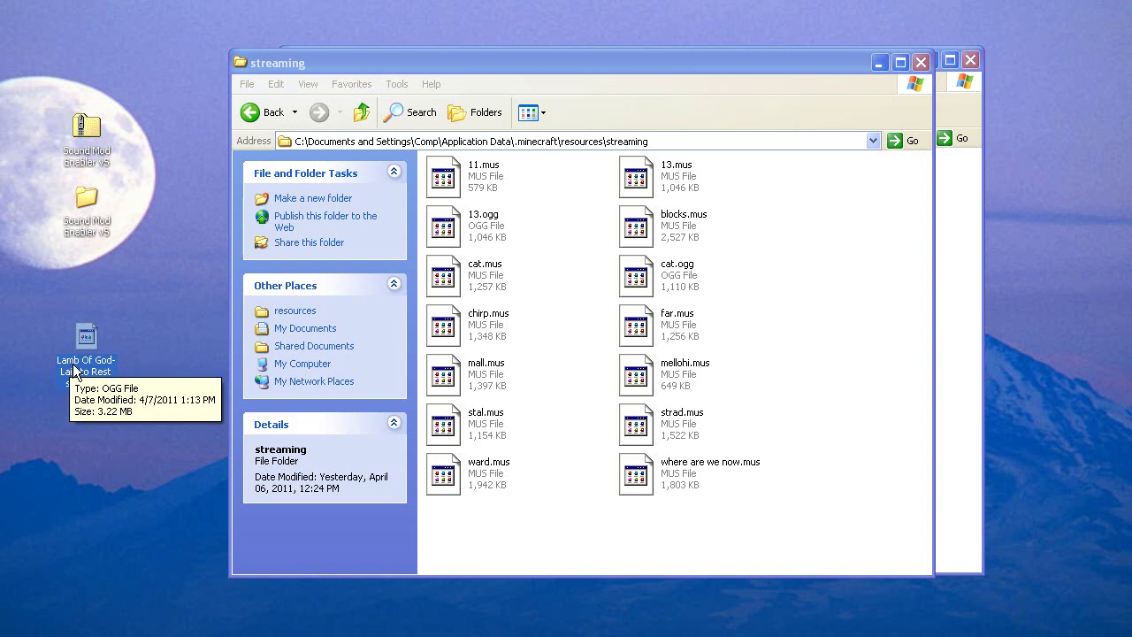
pyautogui.click(789, 496)
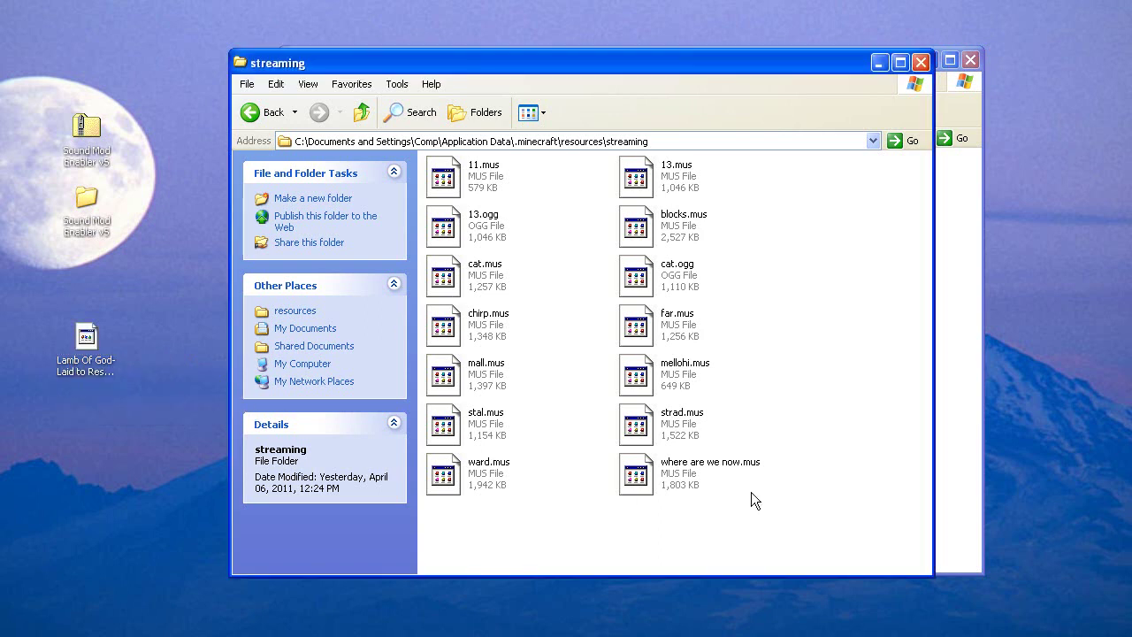
pyautogui.hotkey('ctrl', 'v')
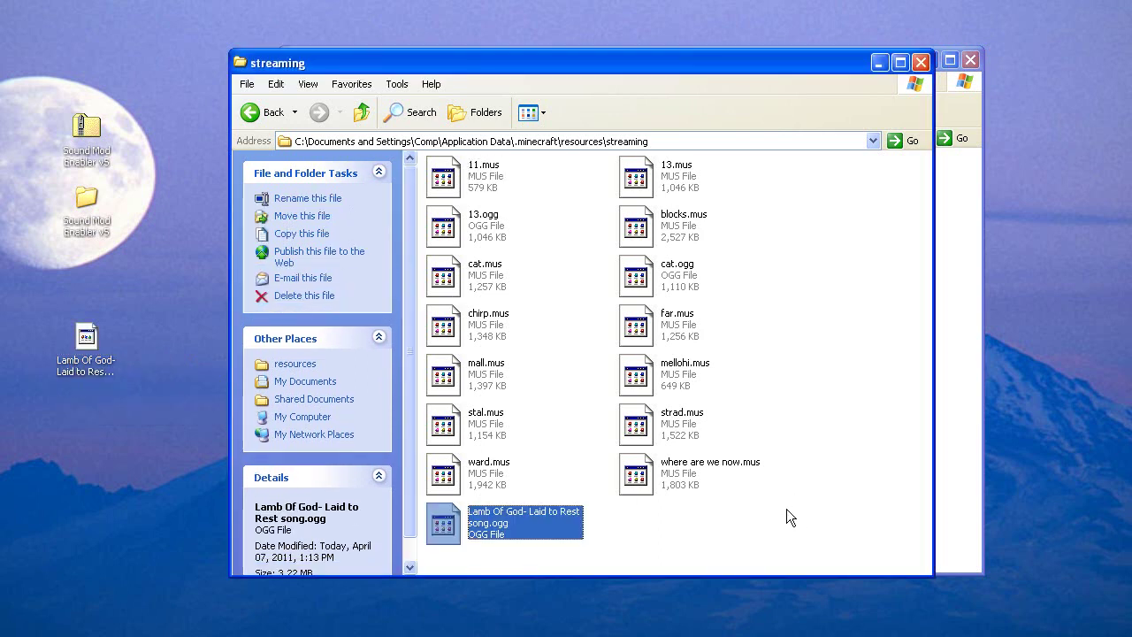
# Step: Try renaming the pasted song to 13.ogg.mus, abandon it, and select the existing 13.ogg
pyautogui.rightClick(527, 525)
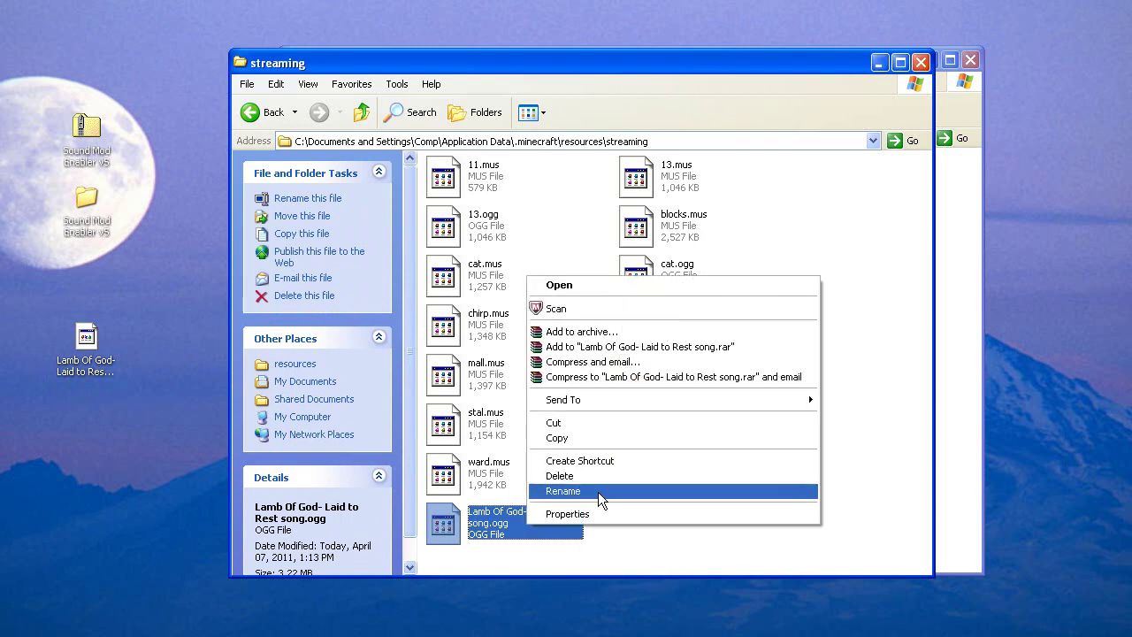
pyautogui.click(598, 492)
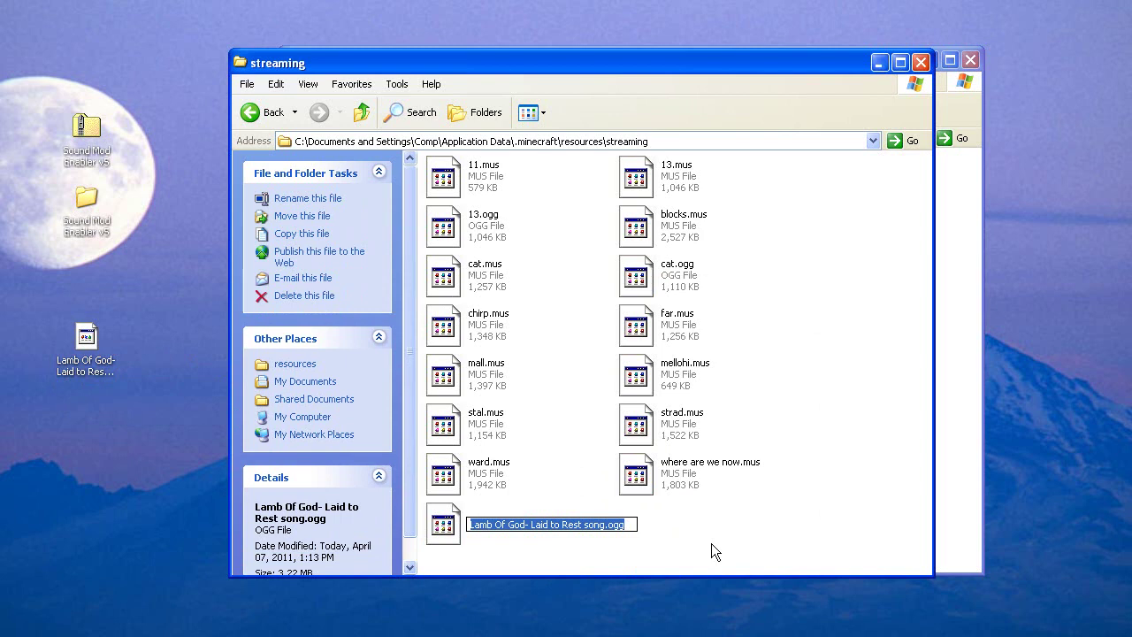
pyautogui.write('13.o')
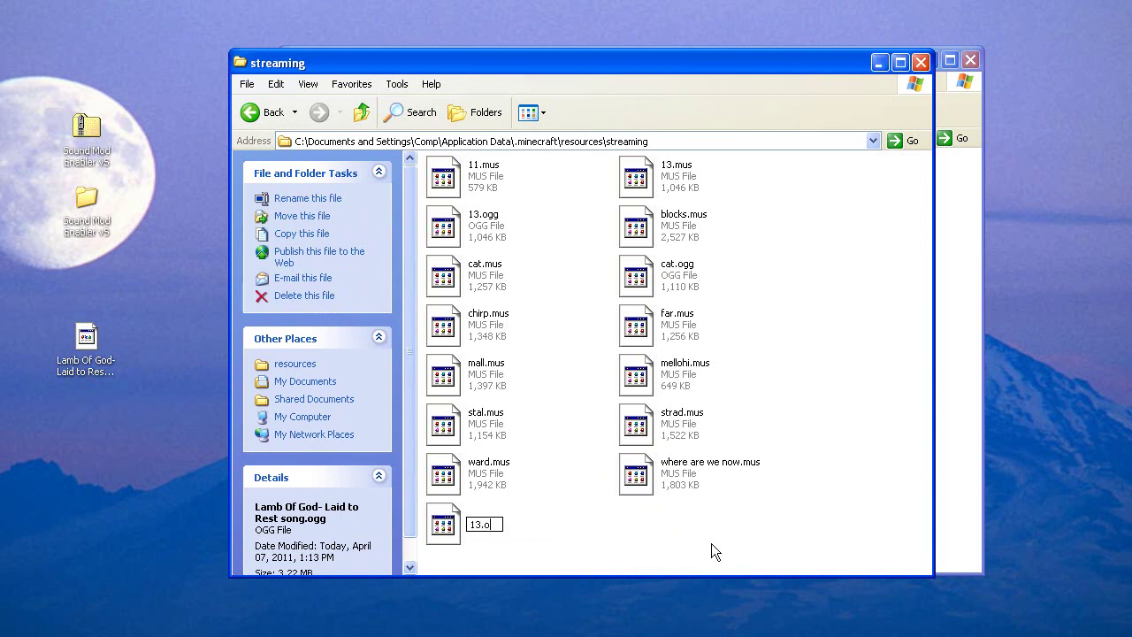
pyautogui.write('gg.mus')
pyautogui.press('BackSpace')
pyautogui.press('BackSpace')
pyautogui.press('BackSpace')
pyautogui.press('BackSpace')
pyautogui.press('BackSpace')
pyautogui.press('BackSpace')
pyautogui.press('BackSpace')
pyautogui.press('BackSpace')
pyautogui.press('BackSpace')
pyautogui.press('BackSpace')
pyautogui.click(711, 543)
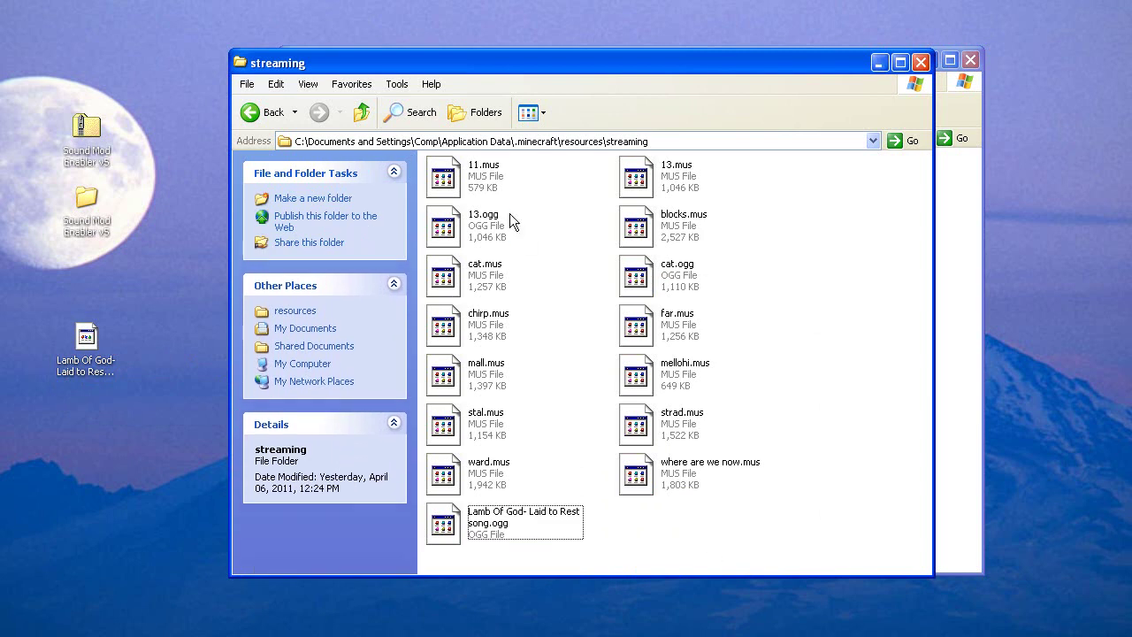
pyautogui.click(486, 222)
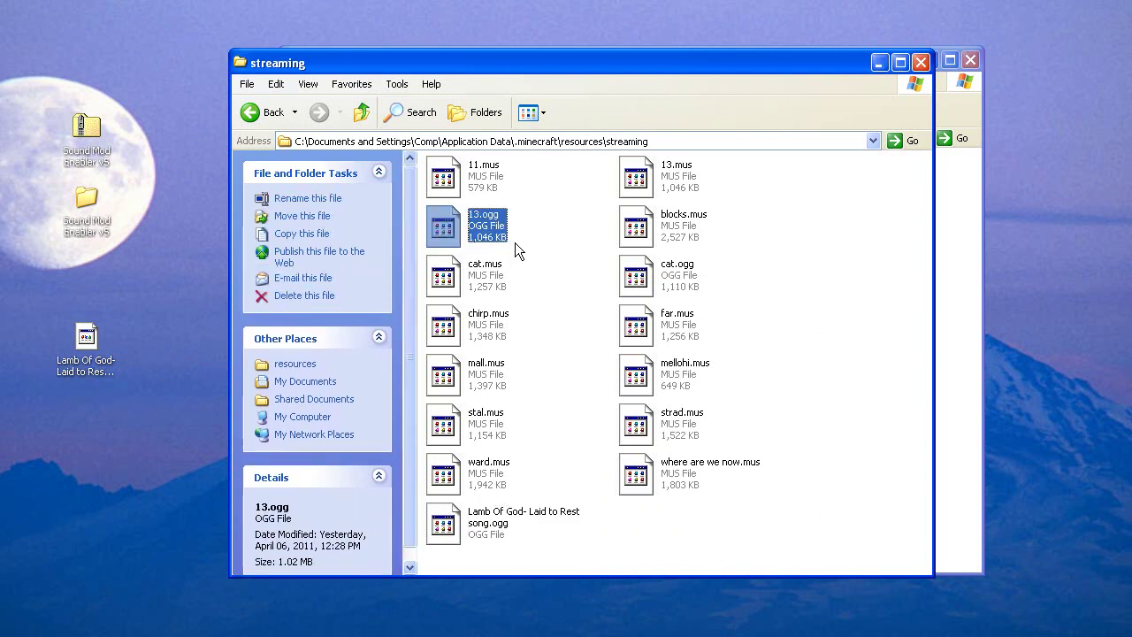
# Step: Delete the old 13.ogg and 13.mus files from the streaming folder
pyautogui.click(681, 181)
pyautogui.keyDown('ctrl'); pyautogui.click(459, 227); pyautogui.keyUp('ctrl')
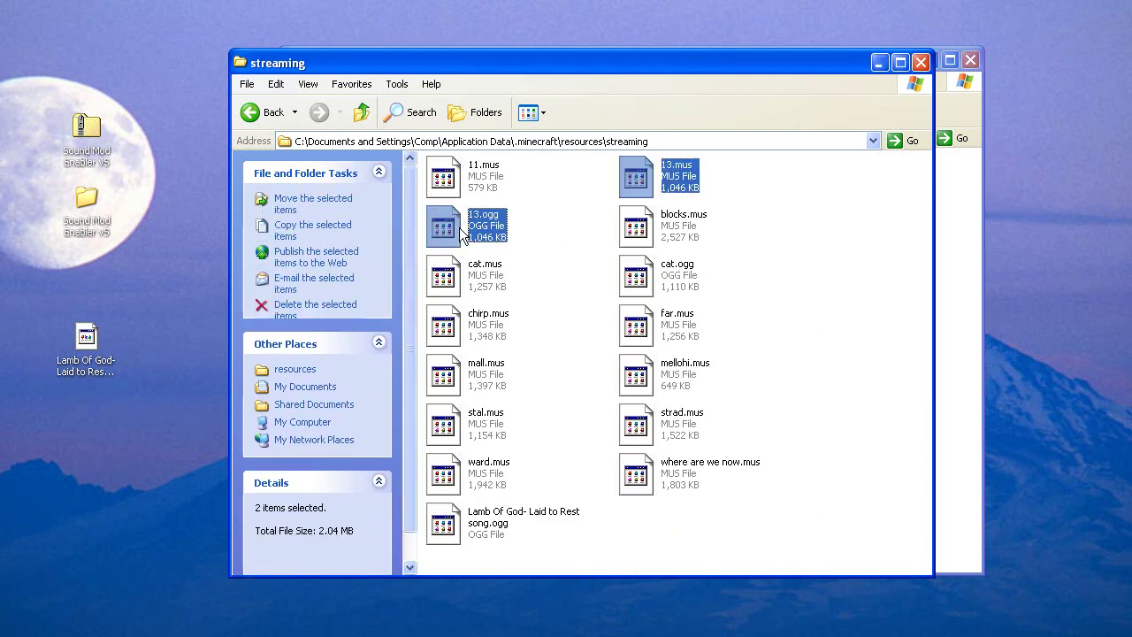
pyautogui.press('Delete')
pyautogui.click(634, 400)
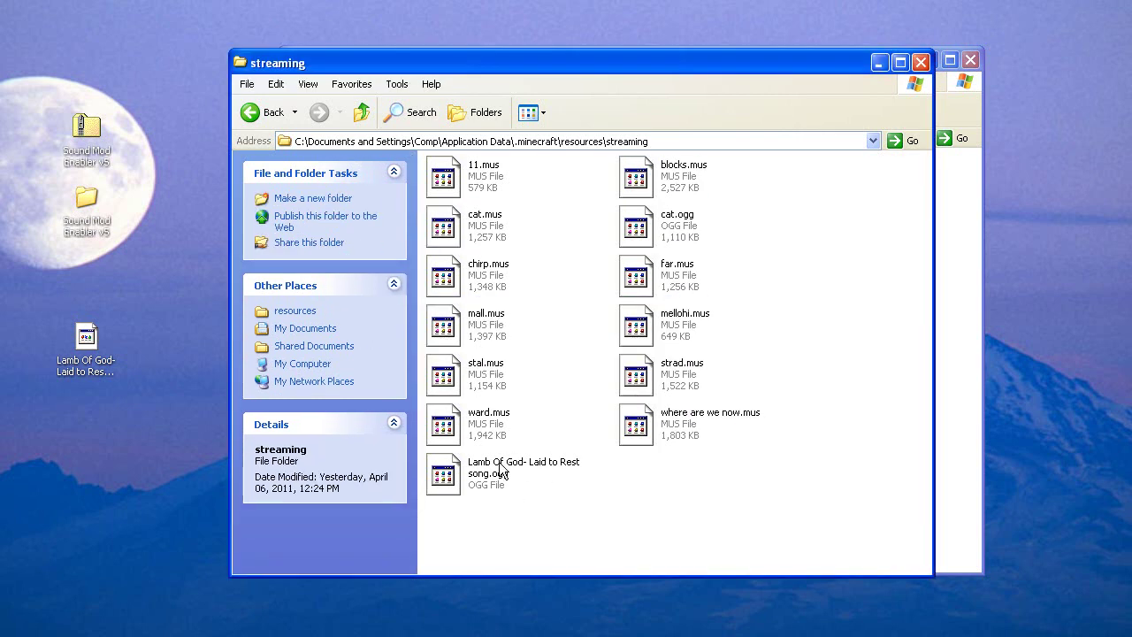
# Step: Rename the pasted Lamb Of God song file to 13.ogg
pyautogui.rightClick(442, 469)
pyautogui.write('m')
pyautogui.write('13.ogg')
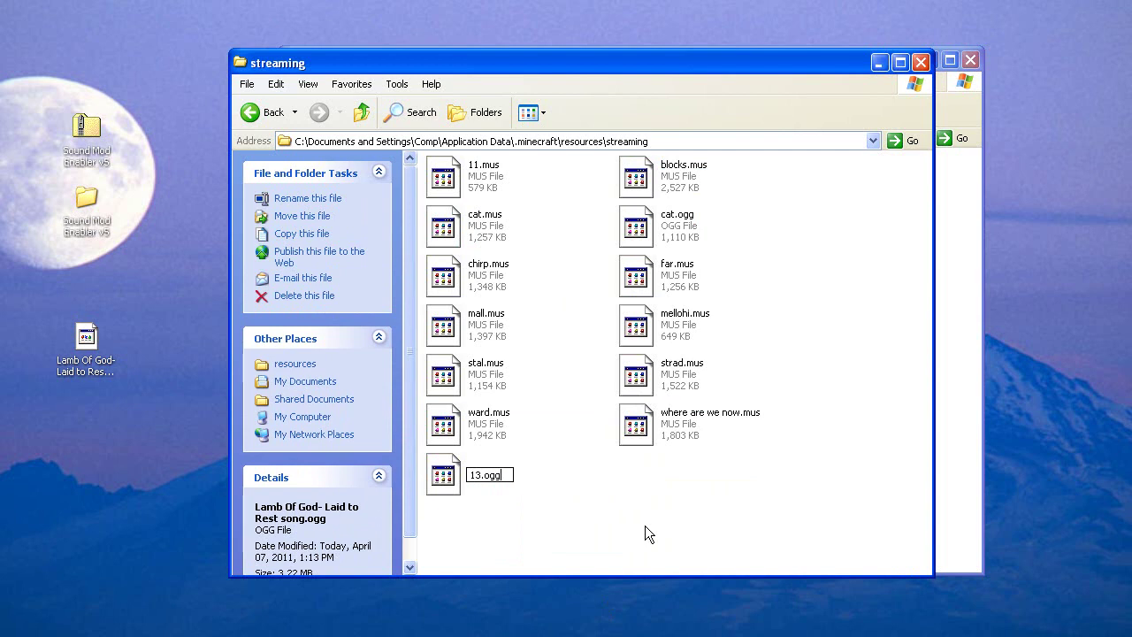
pyautogui.click(640, 511)
pyautogui.rightClick(491, 483)
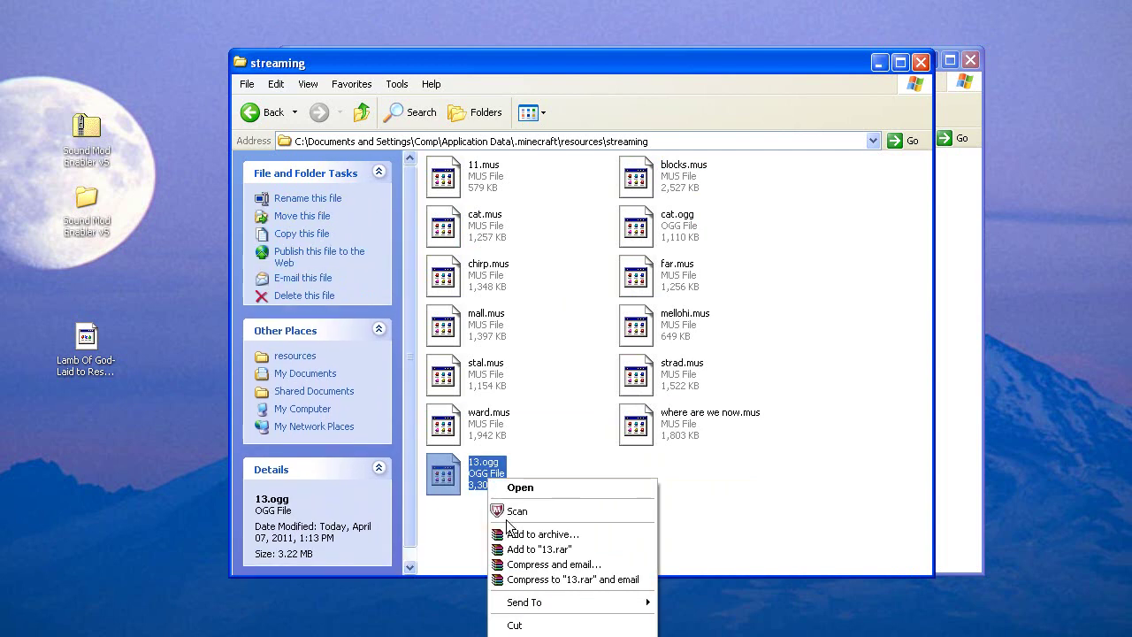
pyautogui.press('Escape')
pyautogui.click(598, 531)
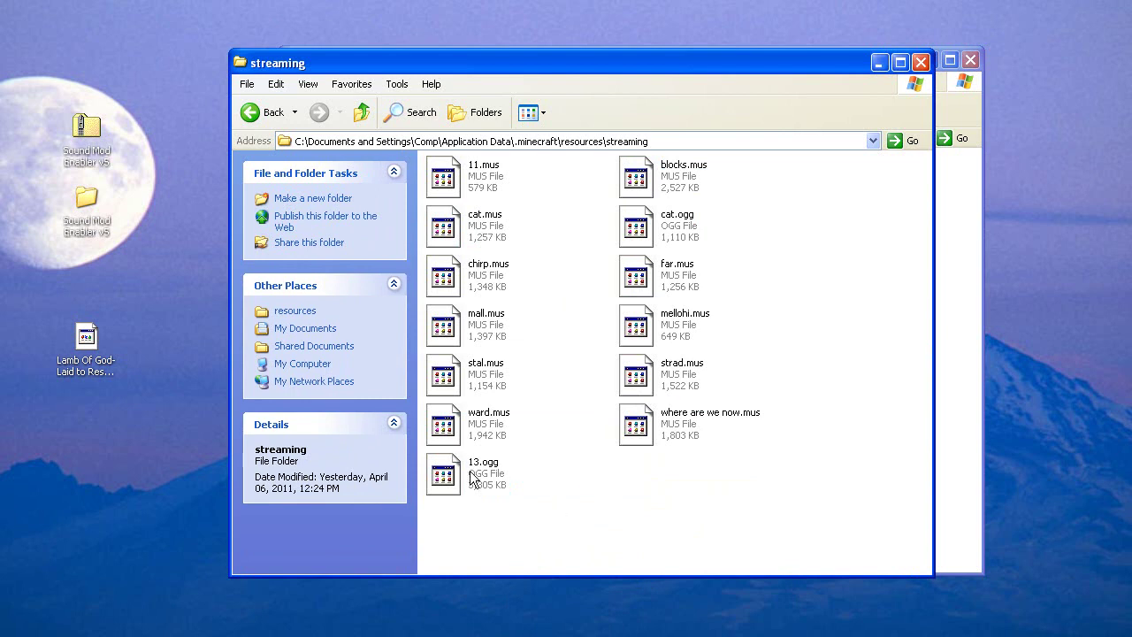
# Step: Paste another copy of the song and rename it 13.mus
pyautogui.hotkey('ctrl', 'v')
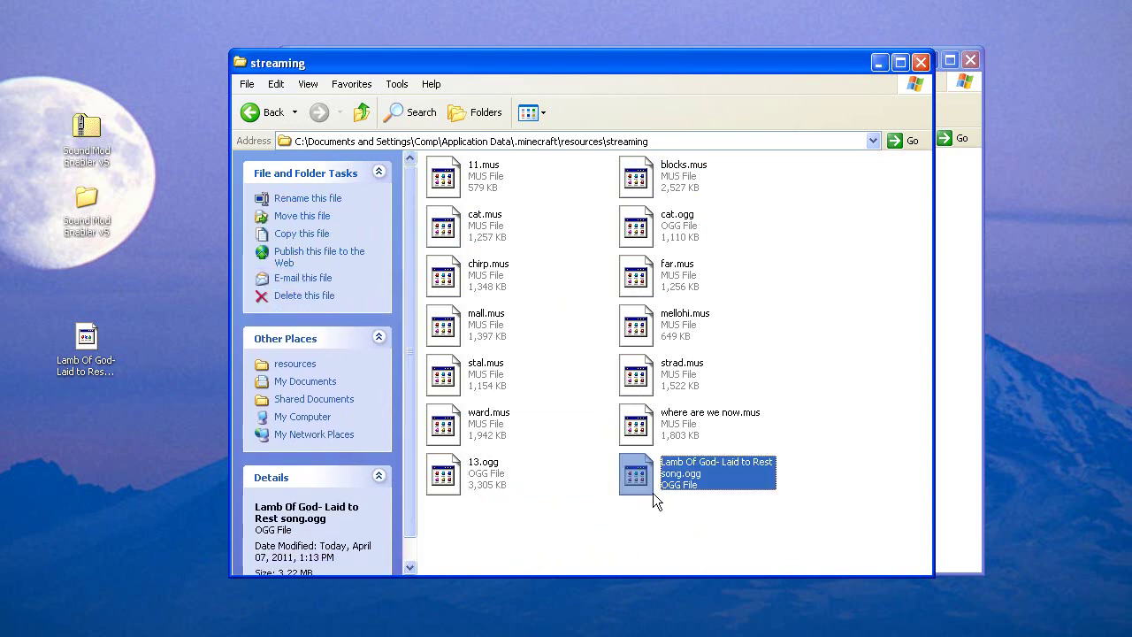
pyautogui.rightClick(695, 478)
pyautogui.write('m')
pyautogui.write('13.mus')
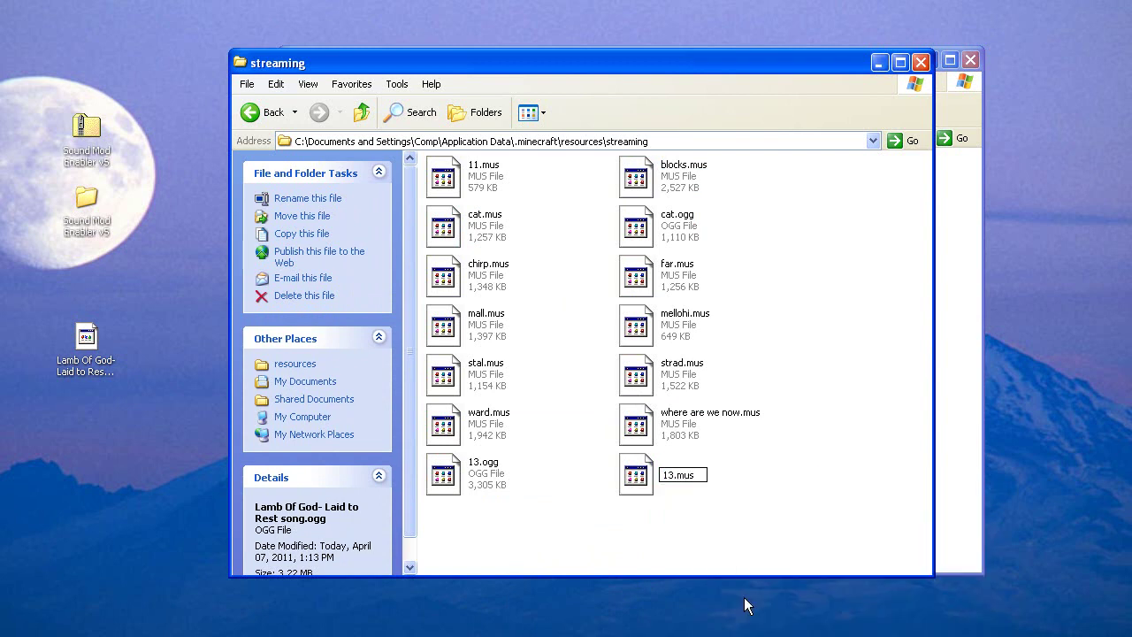
pyautogui.click(624, 527)
pyautogui.rightClick(939, 483)
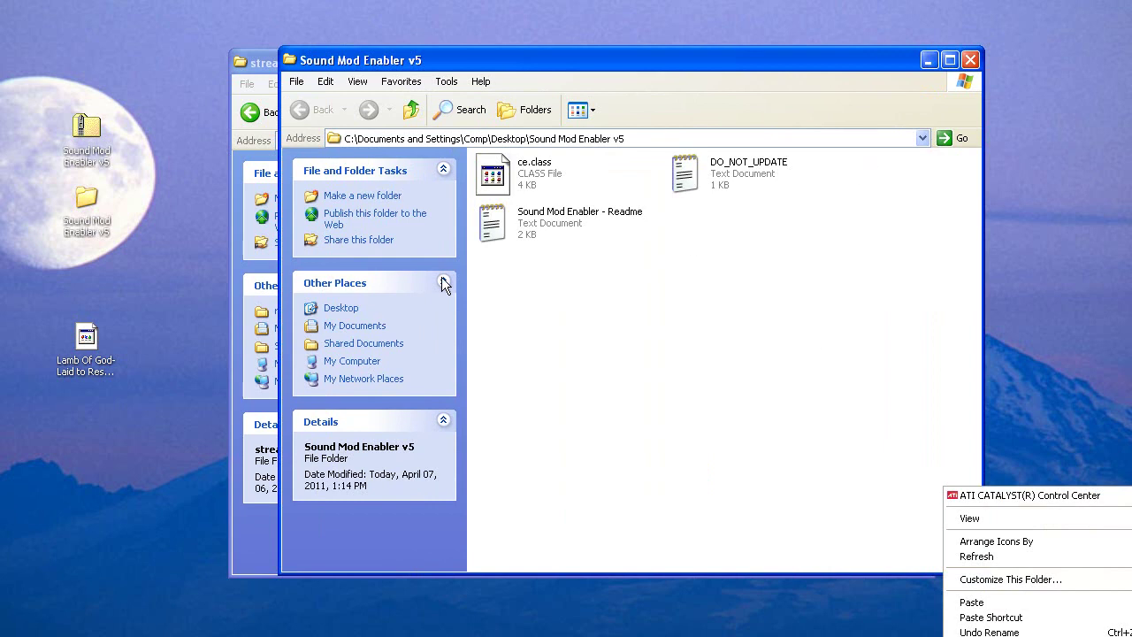
# Step: Refresh the streaming folder listing
pyautogui.click(268, 72)
pyautogui.rightClick(780, 499)
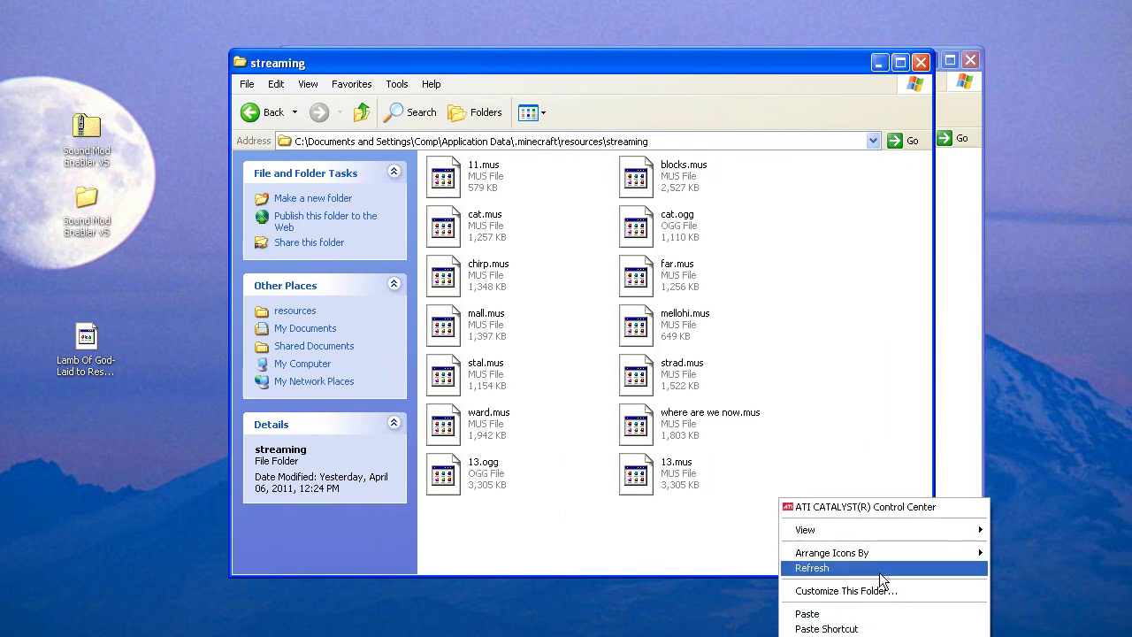
pyautogui.click(881, 575)
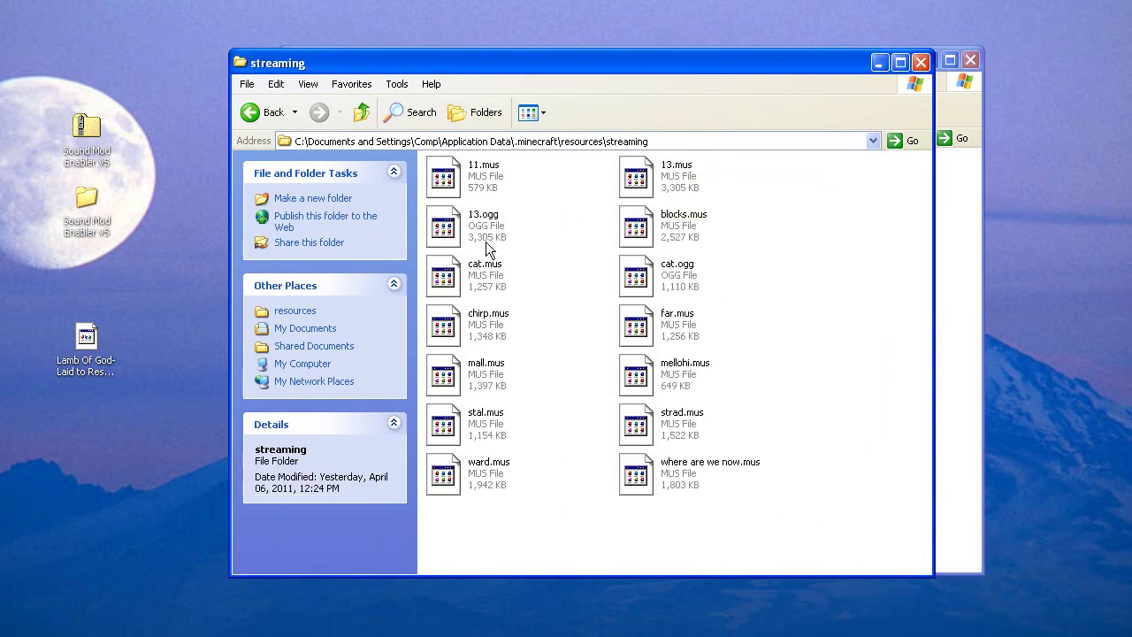
# Step: Compare the details of 13.ogg and 13.mus against cat.mus and cat.ogg
pyautogui.click(459, 236)
pyautogui.click(713, 171)
pyautogui.click(677, 170)
pyautogui.click(775, 312)
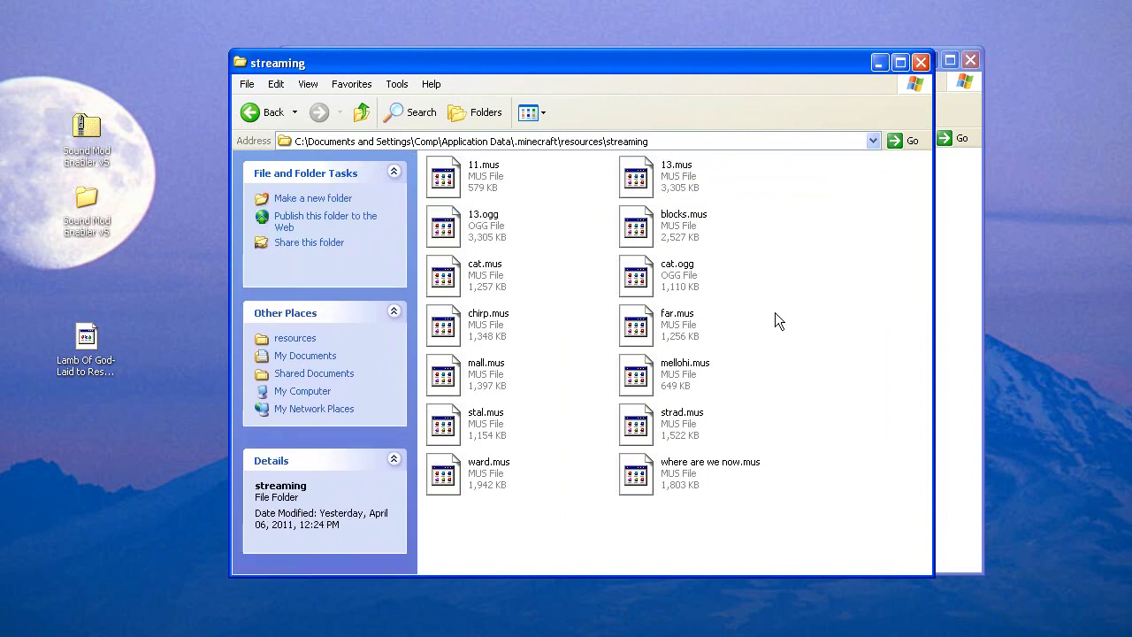
pyautogui.click(485, 270)
pyautogui.click(676, 269)
pyautogui.click(485, 270)
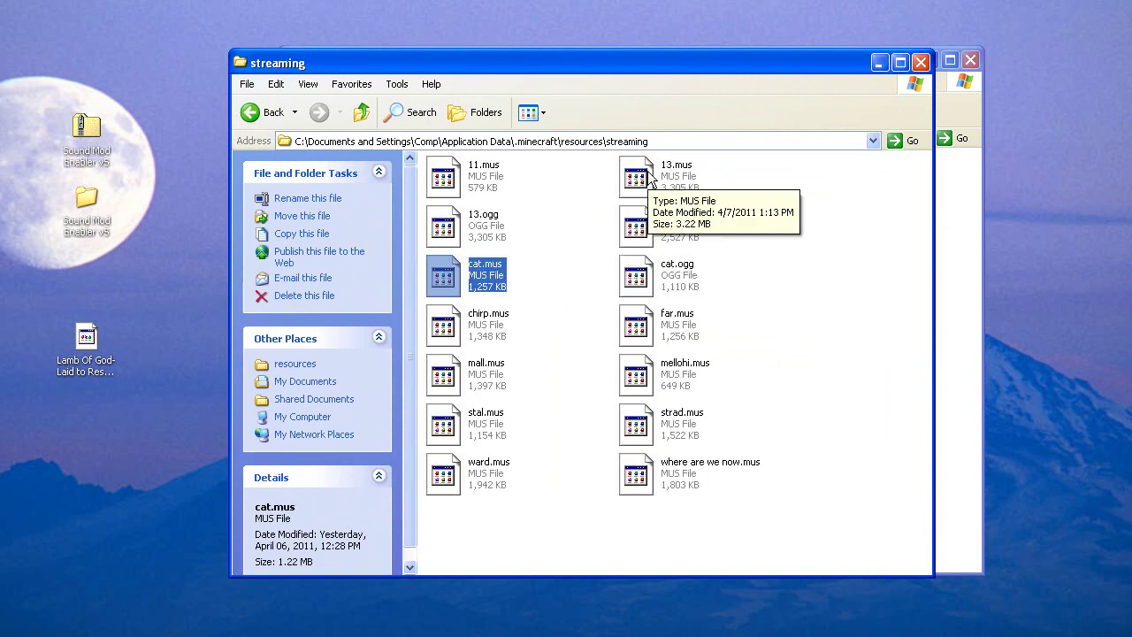
pyautogui.click(483, 225)
pyautogui.click(676, 270)
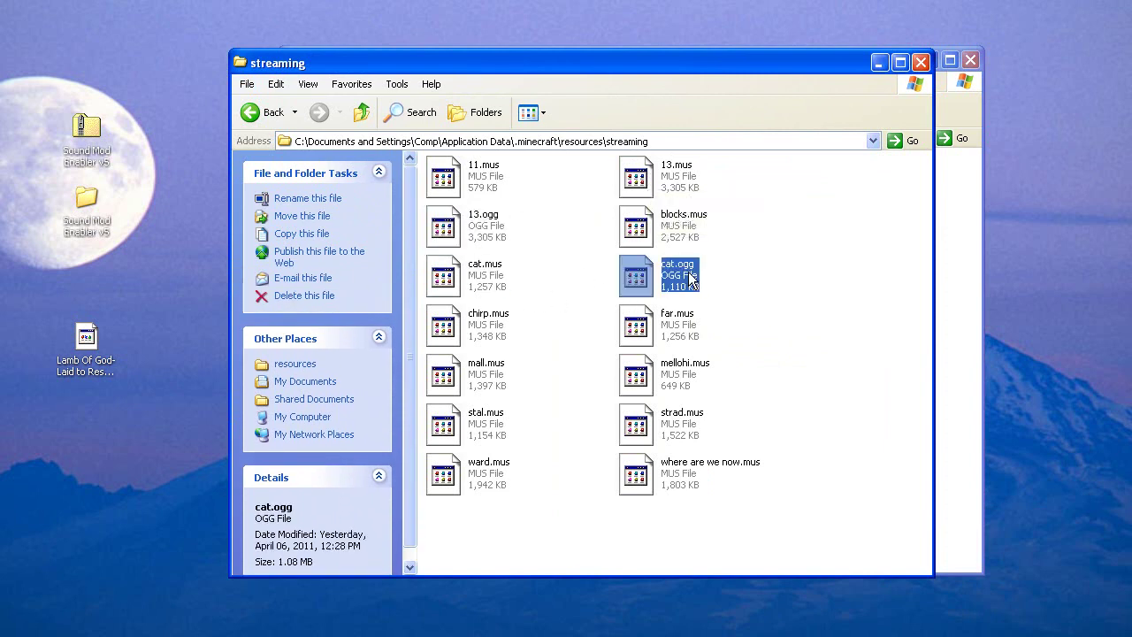
pyautogui.click(789, 292)
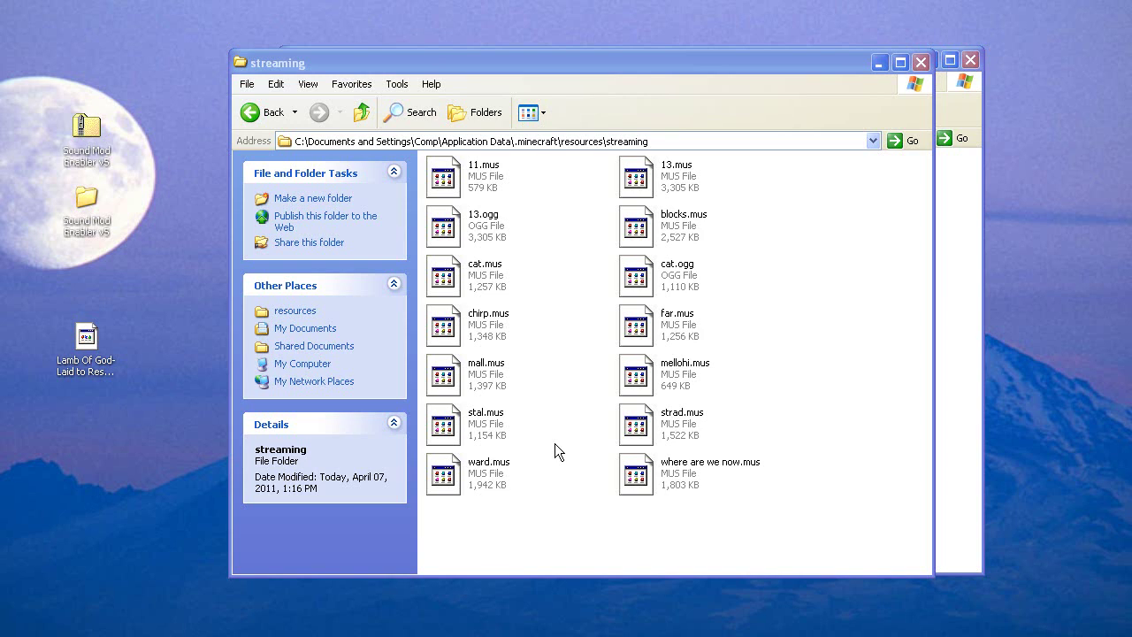
# Step: Go up to the resources folder and drag DO_NOT_UPDATE into it from Sound Mod Enabler v5
pyautogui.click(360, 119)
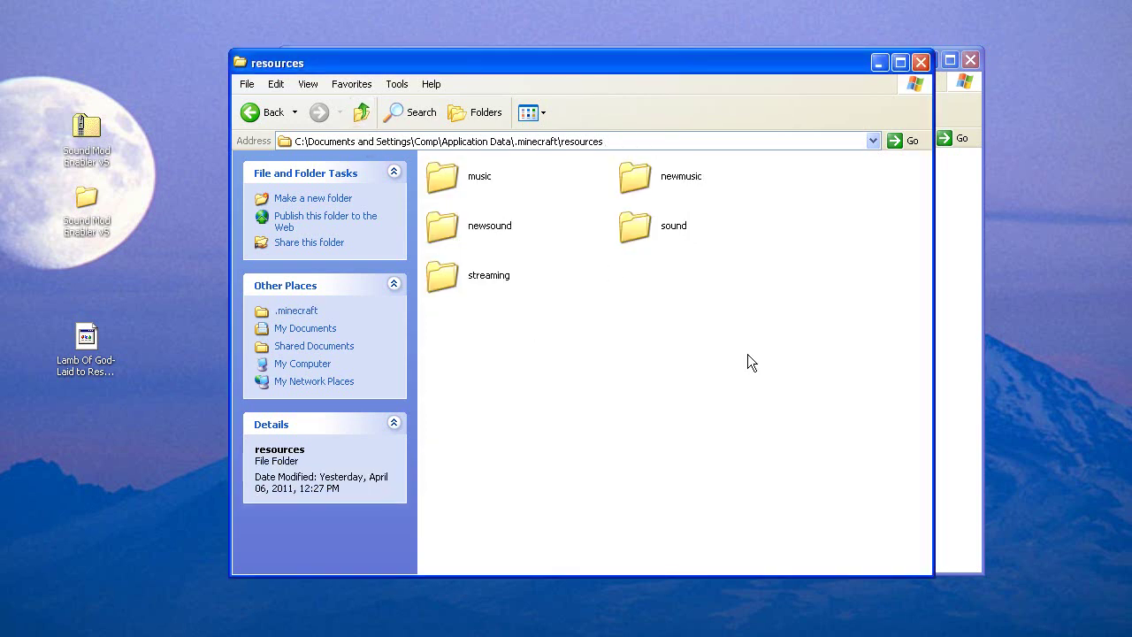
pyautogui.click(965, 286)
pyautogui.moveTo(514, 65); pyautogui.dragTo(747, 77)
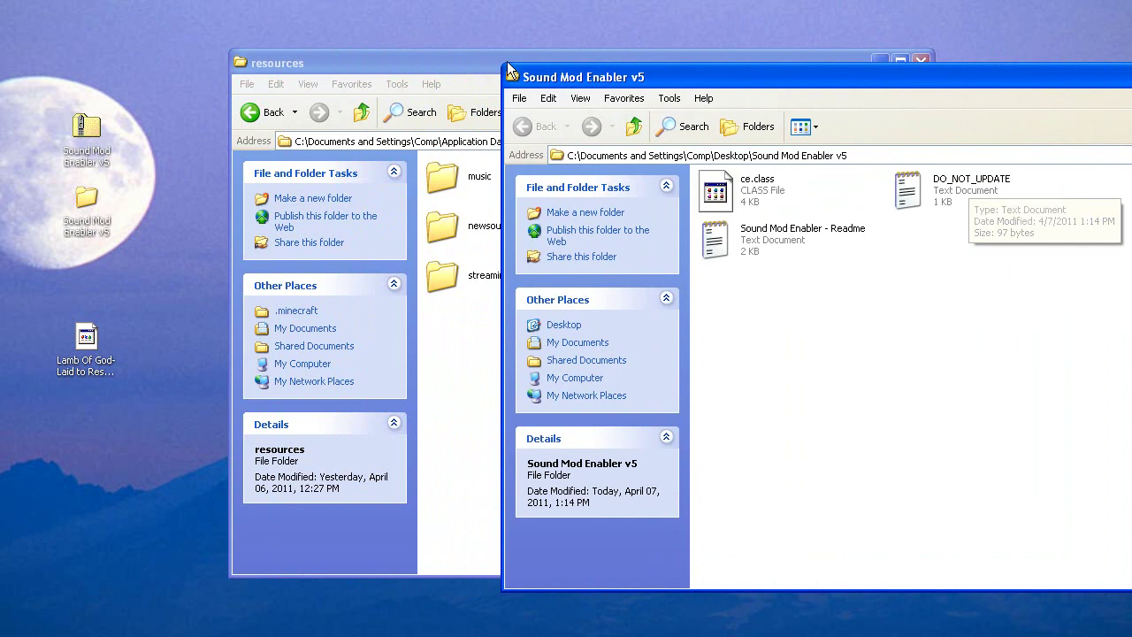
pyautogui.click(422, 67)
pyautogui.moveTo(422, 66); pyautogui.dragTo(318, 69)
pyautogui.click(945, 323)
pyautogui.moveTo(973, 195); pyautogui.dragTo(419, 390)
# Step: Close the Sound Mod Enabler v5 folder and clear the DO_NOT_UPDATE selection
pyautogui.click(913, 359)
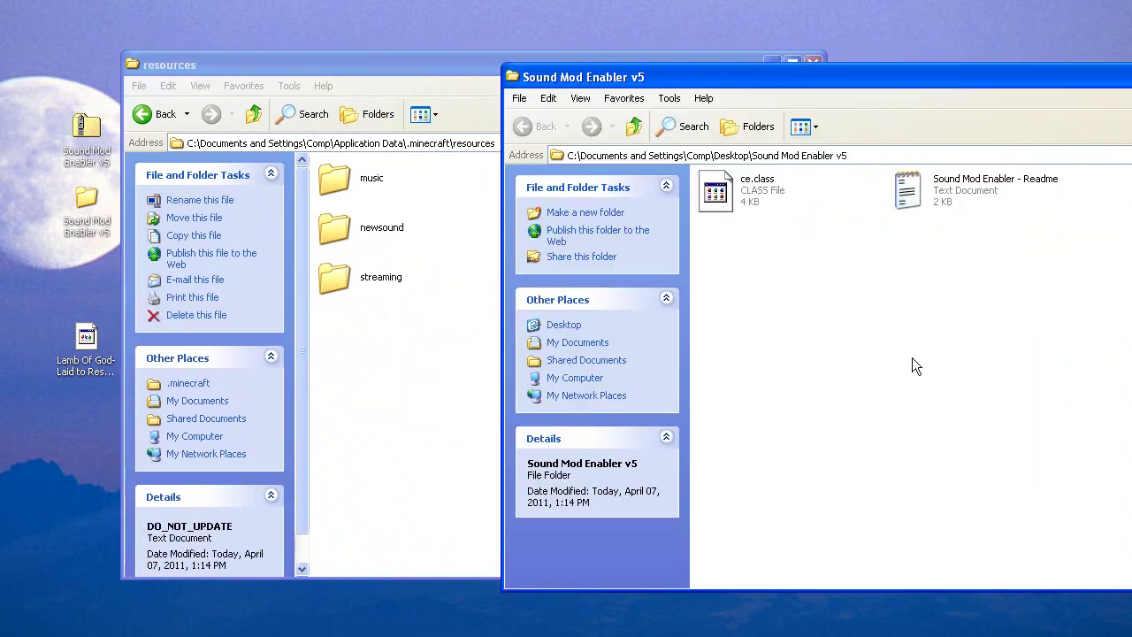
pyautogui.moveTo(957, 77); pyautogui.dragTo(698, 109)
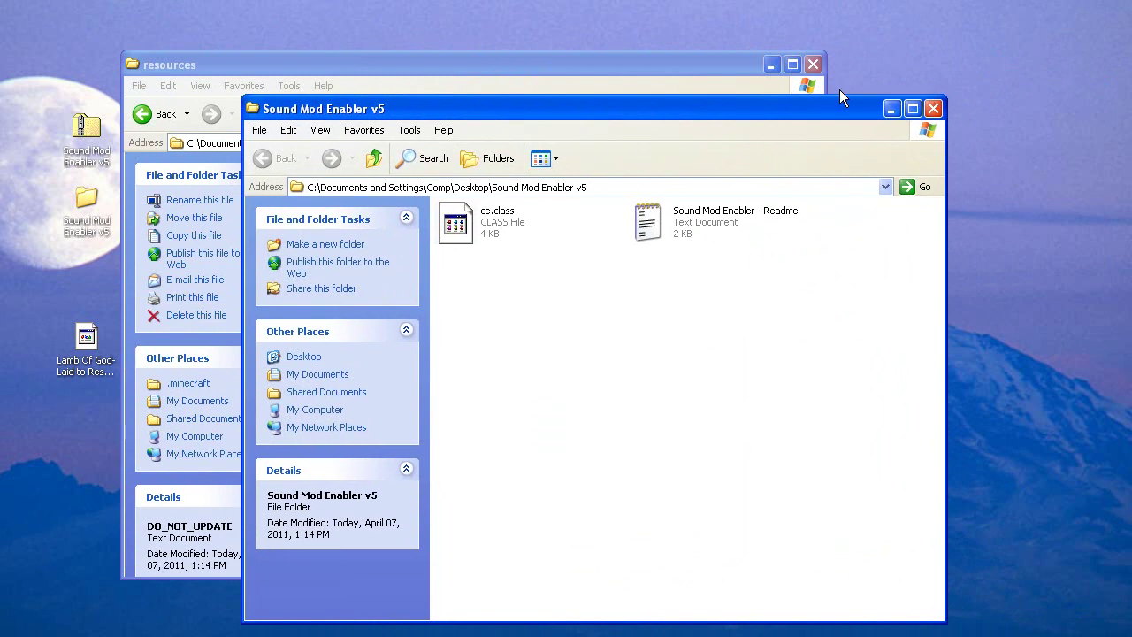
pyautogui.click(937, 109)
pyautogui.moveTo(651, 59); pyautogui.dragTo(739, 75)
pyautogui.click(781, 243)
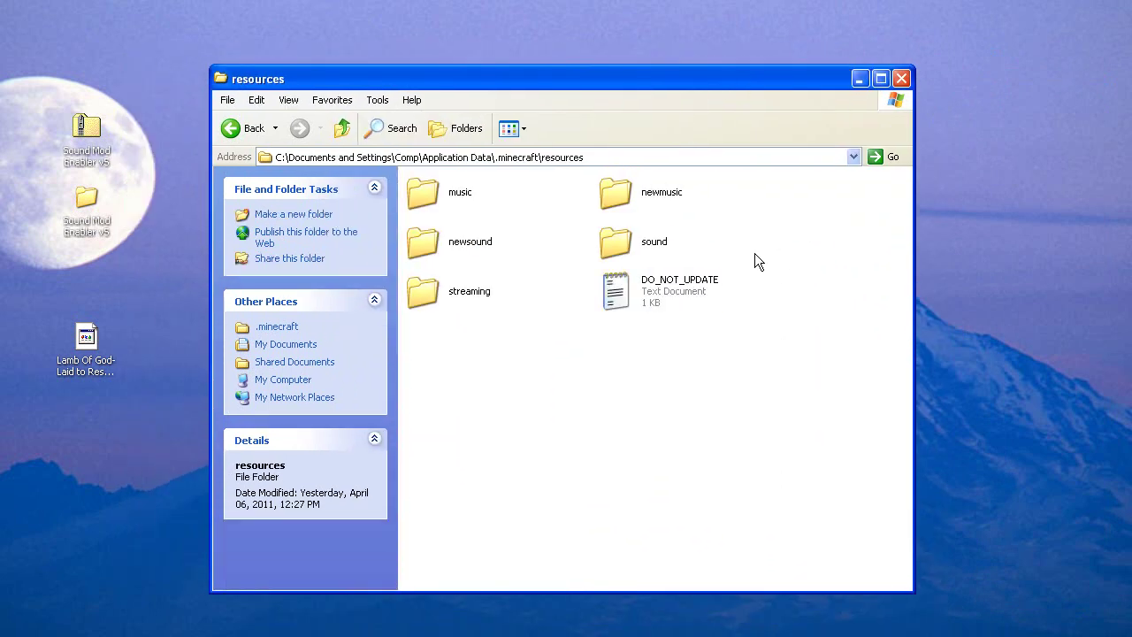
# Step: Select the six items in the resources folder, checking DO_NOT_UPDATE is among them
pyautogui.moveTo(747, 201); pyautogui.dragTo(819, 208)
pyautogui.click(708, 295)
pyautogui.click(678, 256)
pyautogui.moveTo(714, 184); pyautogui.dragTo(785, 219)
# Step: Check the 13 song files in streaming, then back in resources select DO_NOT_UPDATE
pyautogui.doubleClick(458, 294)
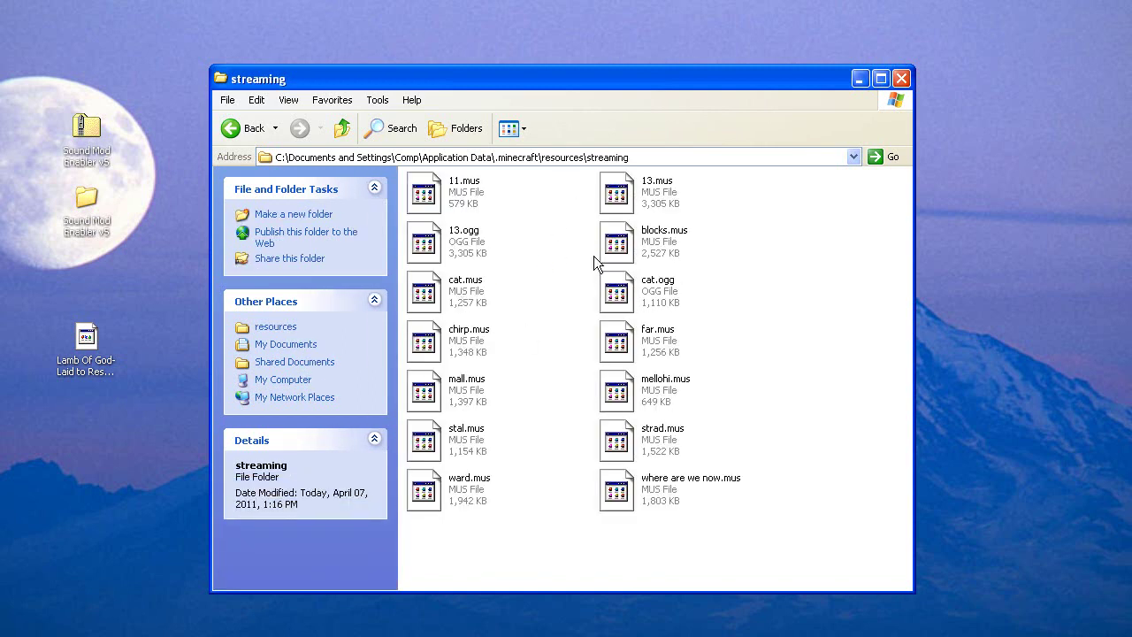
pyautogui.click(342, 129)
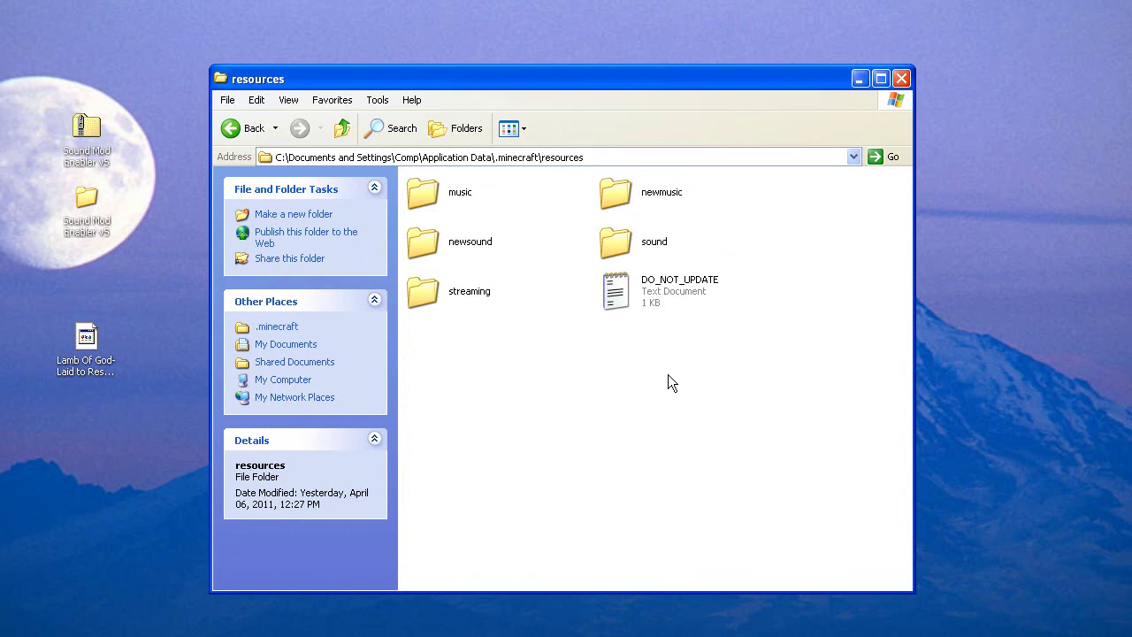
pyautogui.click(673, 291)
pyautogui.click(690, 366)
pyautogui.click(682, 283)
pyautogui.click(681, 384)
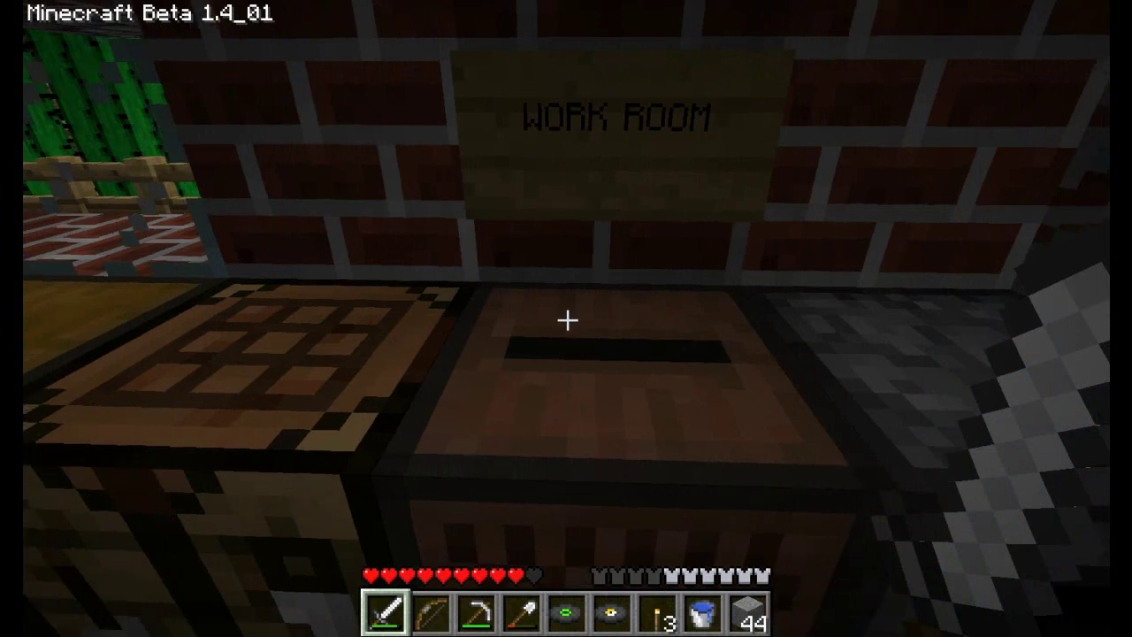
# Step: Insert the cat music disc into the jukebox, then eject it
pyautogui.press('s')
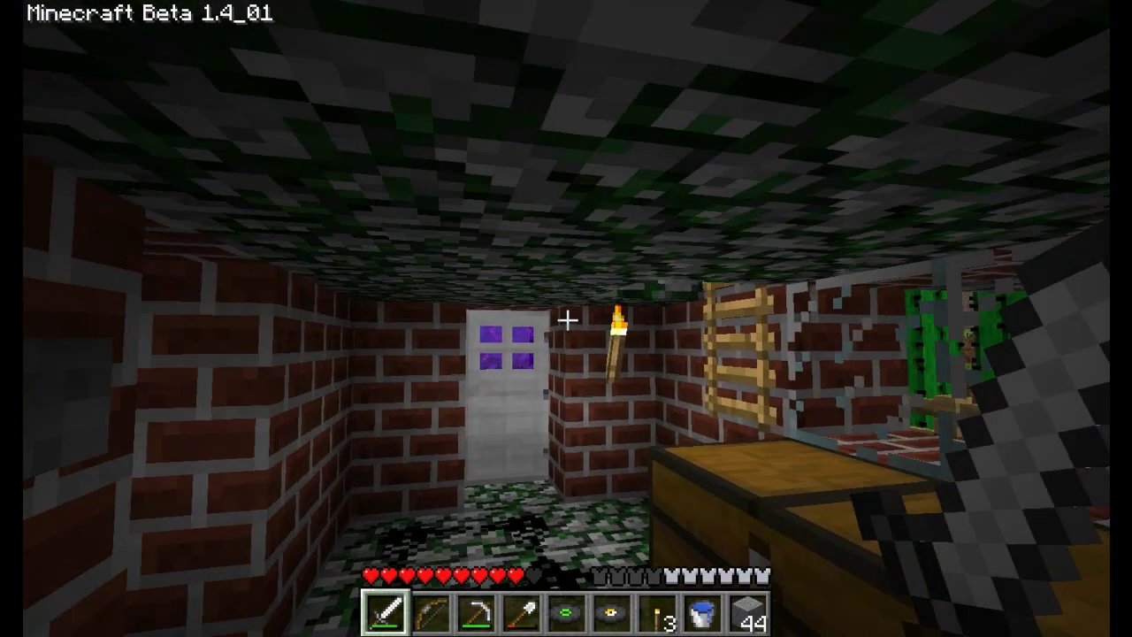
pyautogui.press('w')
pyautogui.press('5')
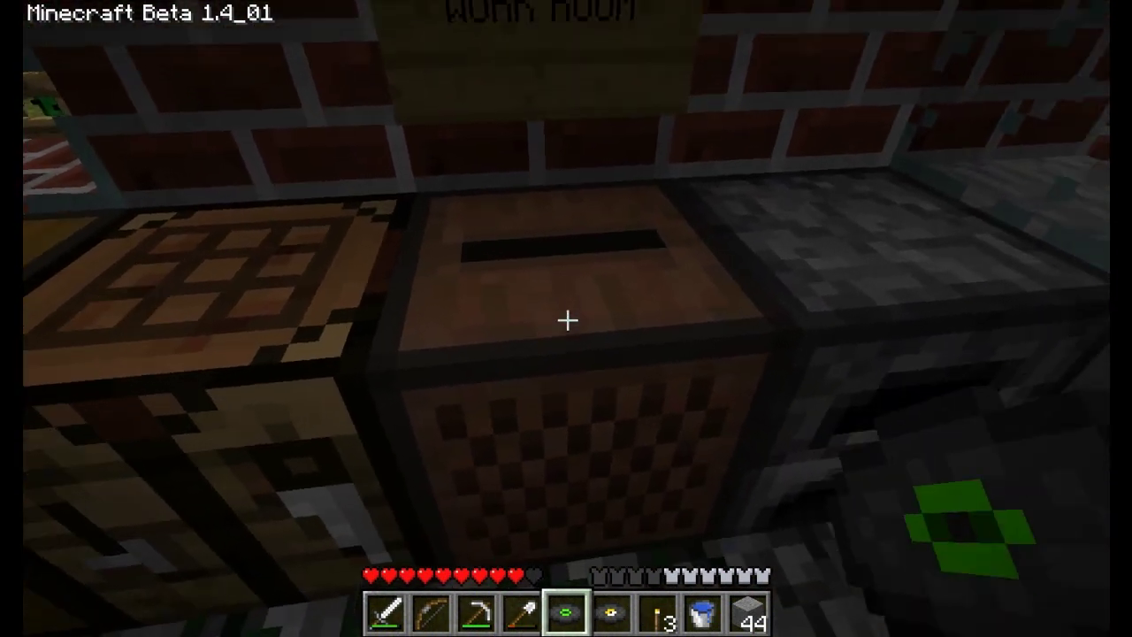
pyautogui.rightClick(568, 320)
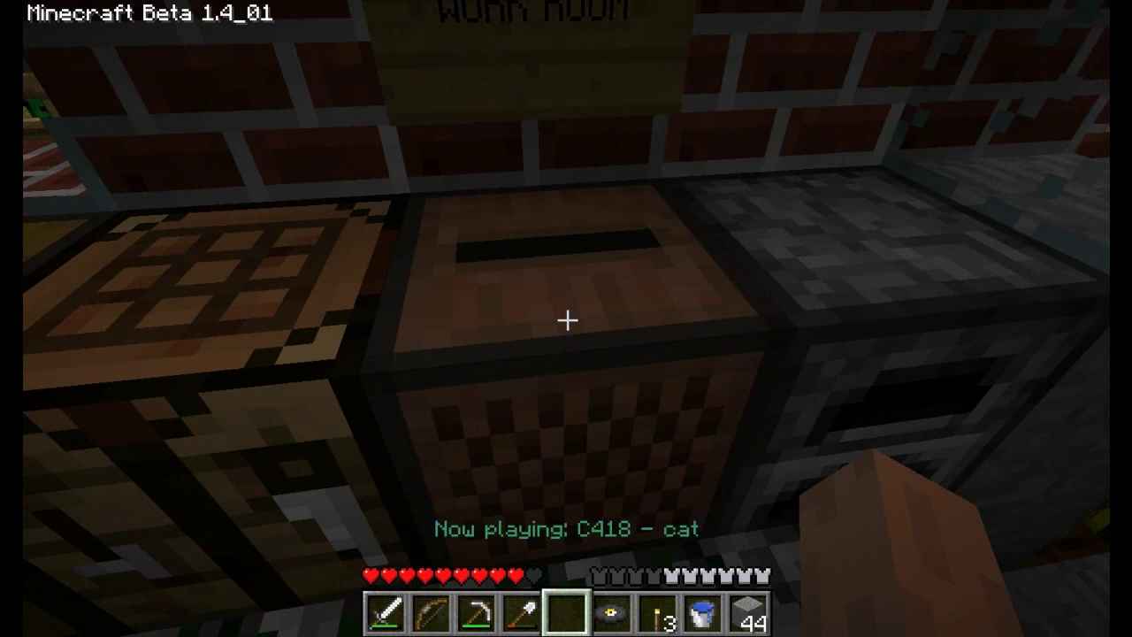
pyautogui.rightClick(567, 320)
# Step: Play the 13 disc in the jukebox so 'C418 - 13' plays the replaced song
pyautogui.scroll(-1, 568, 320)
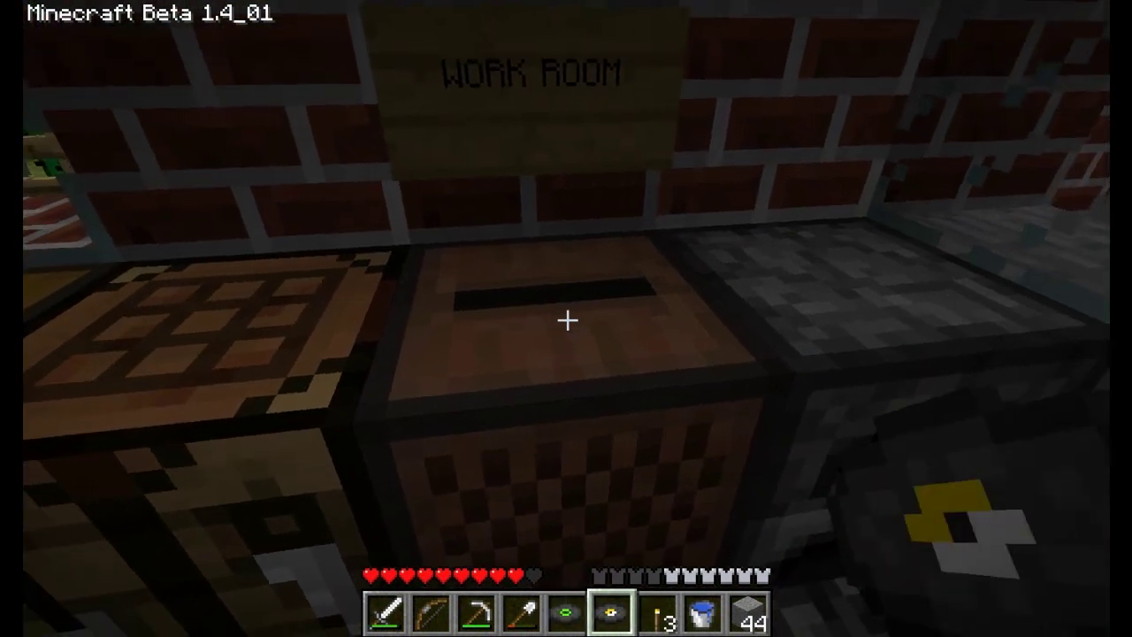
pyautogui.rightClick(568, 320)
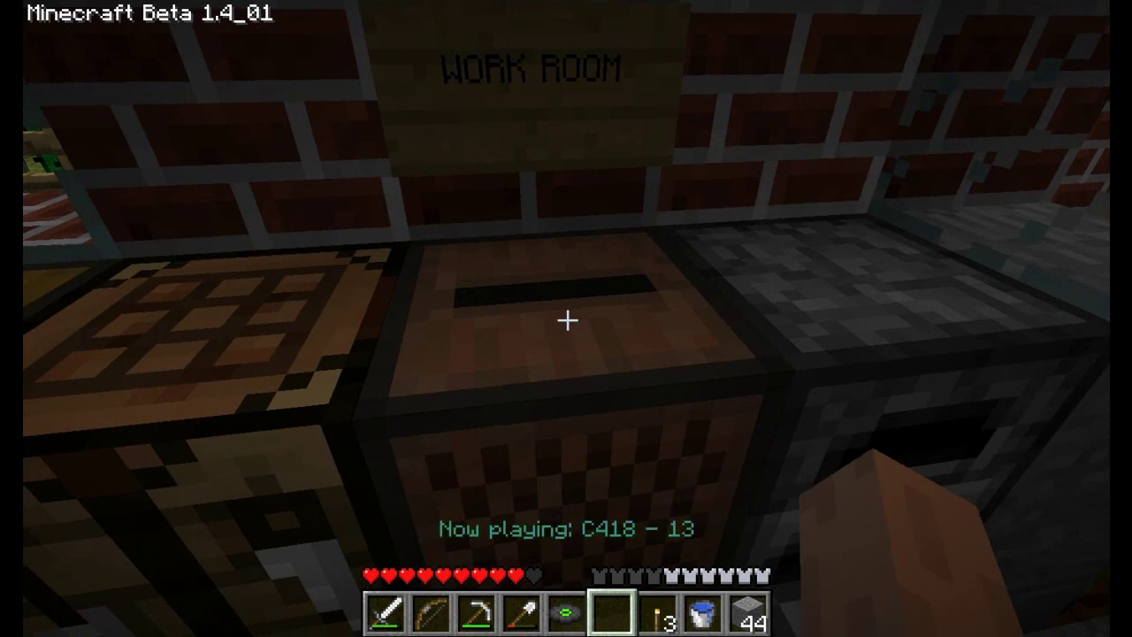
pyautogui.rightClick(568, 320)
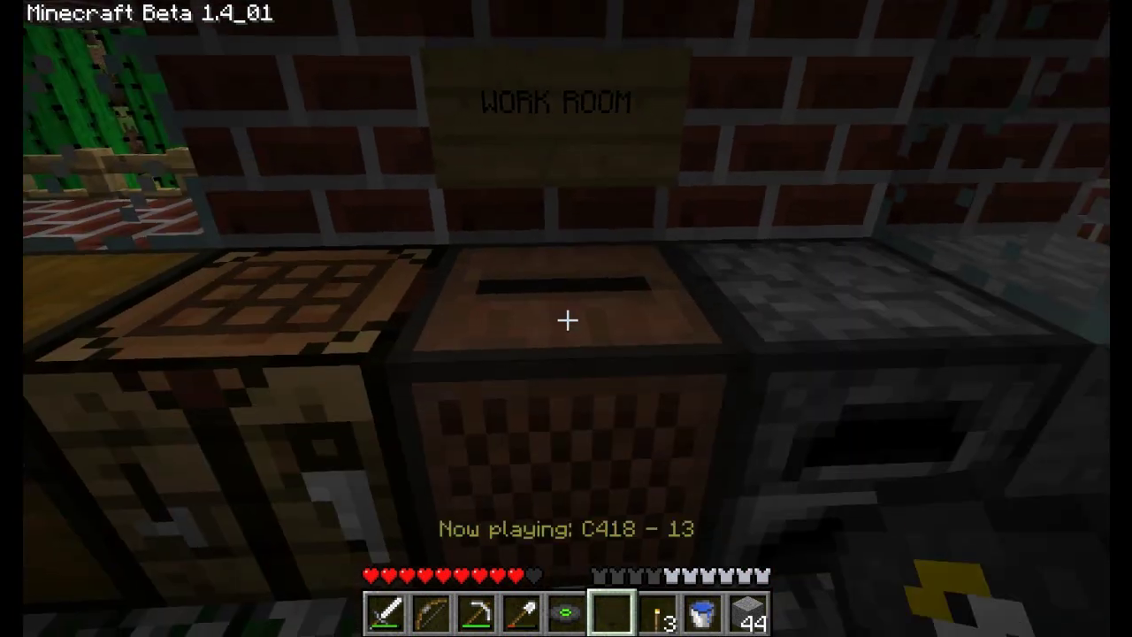
pyautogui.rightClick(567, 320)
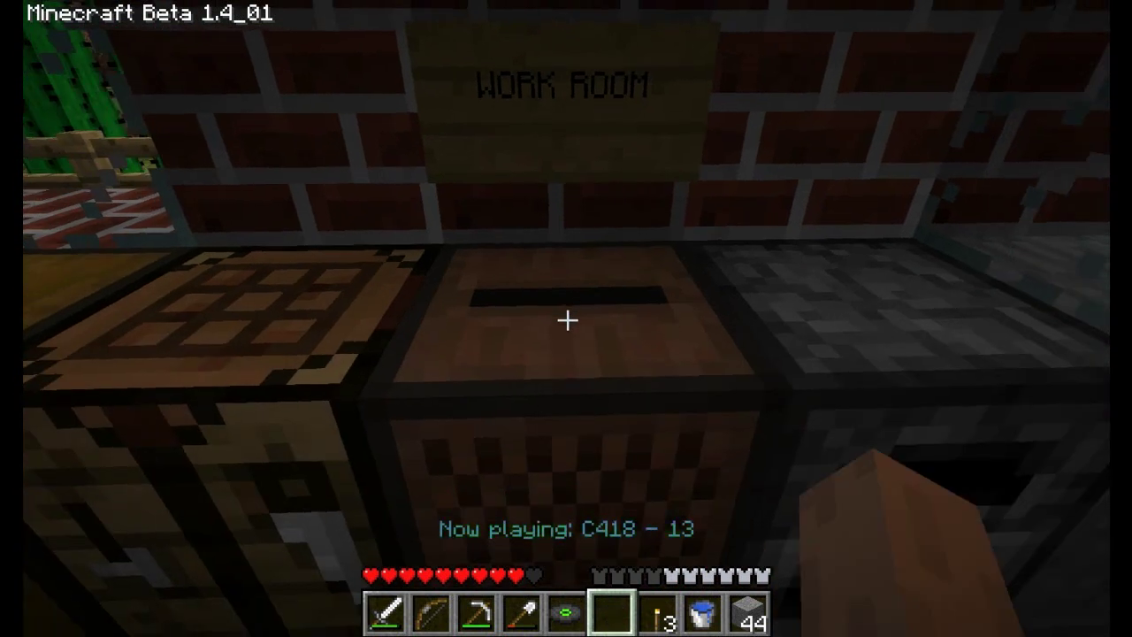
pyautogui.press('w')
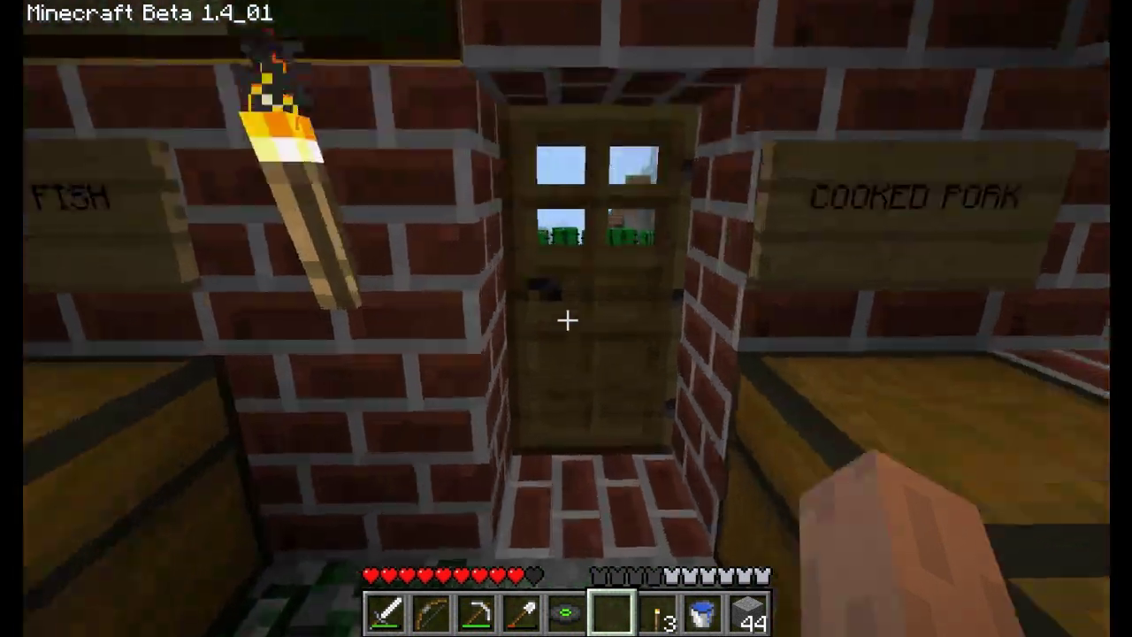
# Step: Exit the work room door onto the roof and walk across the field toward the tree
pyautogui.rightClick(568, 320)
pyautogui.press('w')
pyautogui.press('w')
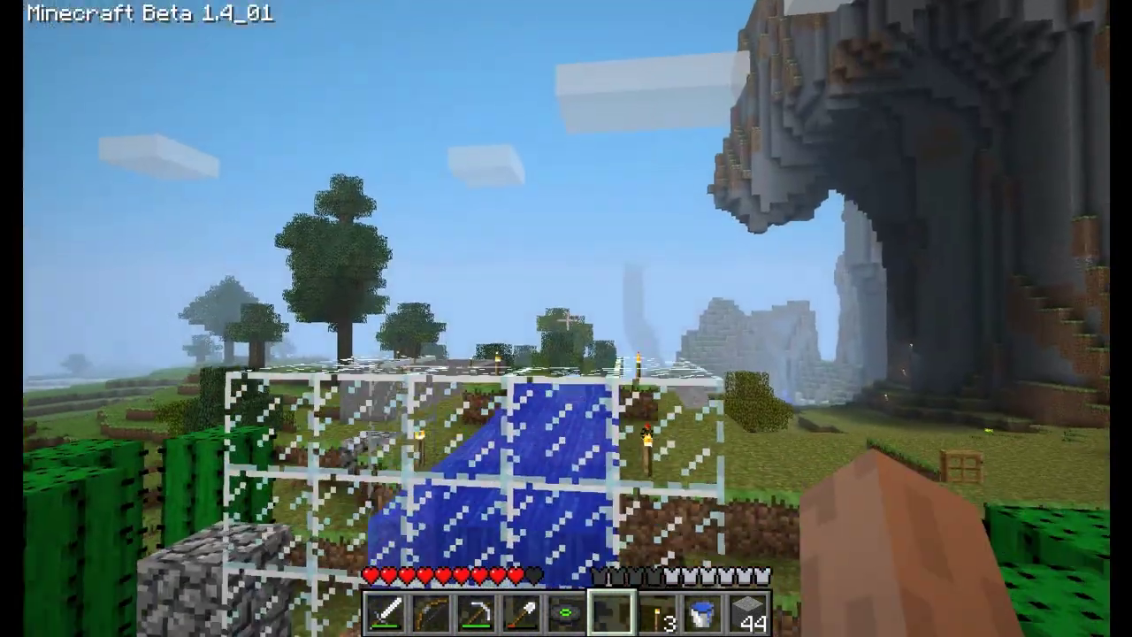
pyautogui.press('w')
pyautogui.press('w')
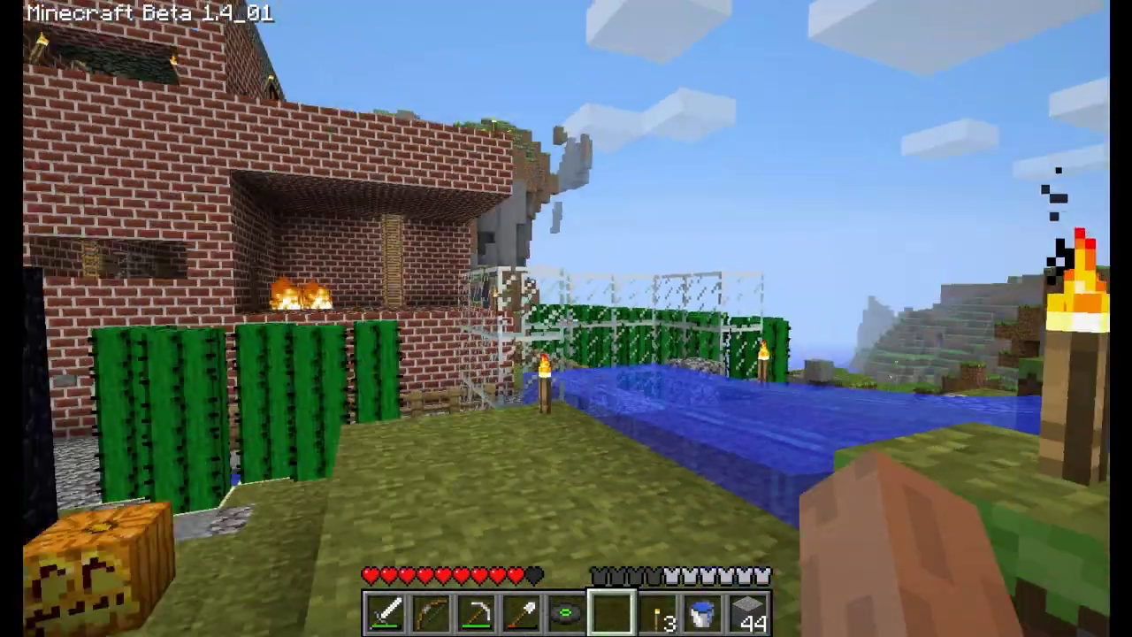
pyautogui.press('w')
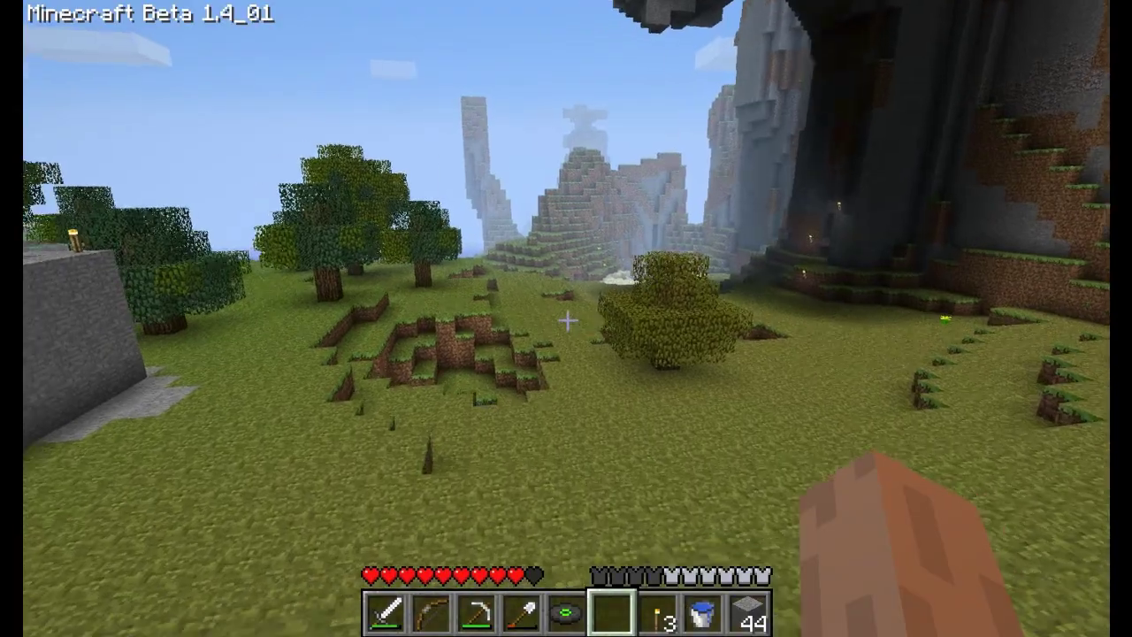
pyautogui.press('w')
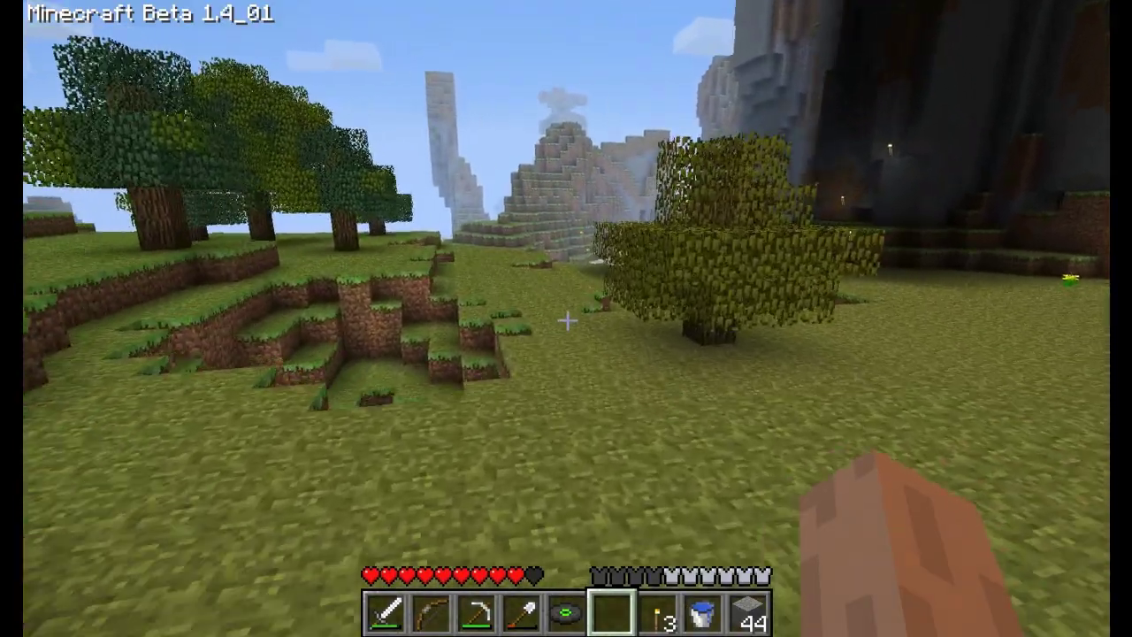
pyautogui.press('w')
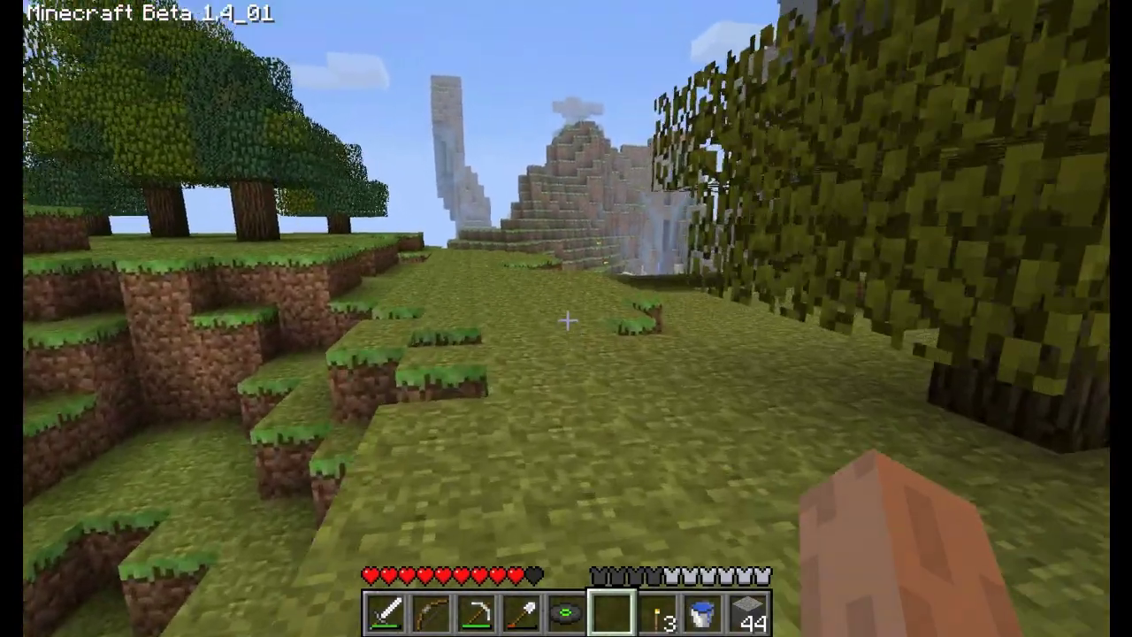
pyautogui.press('w')
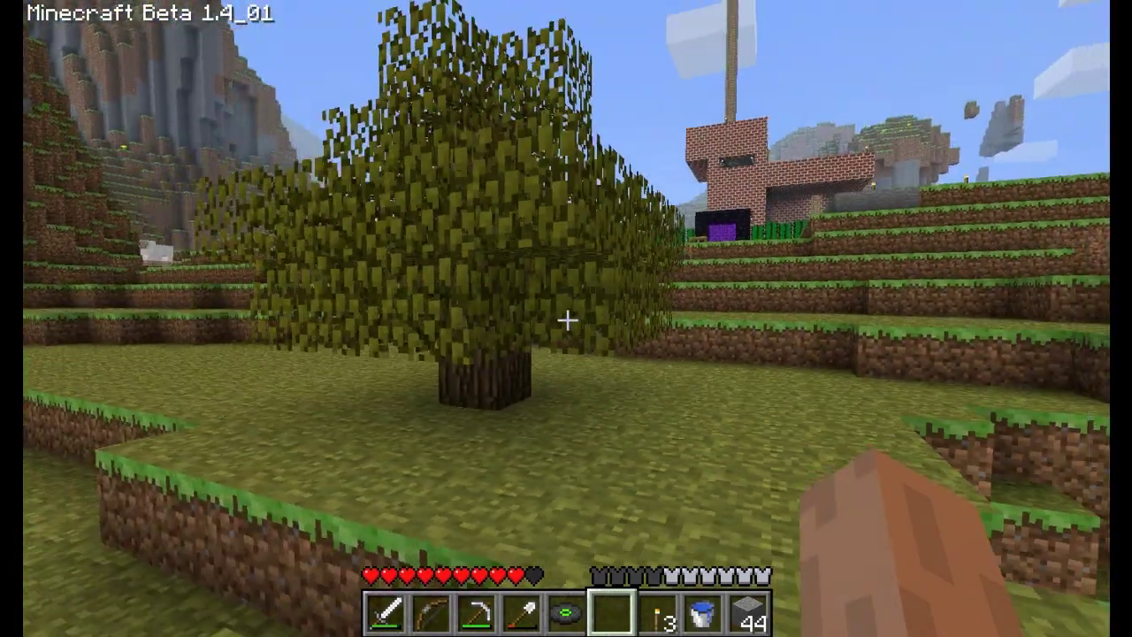